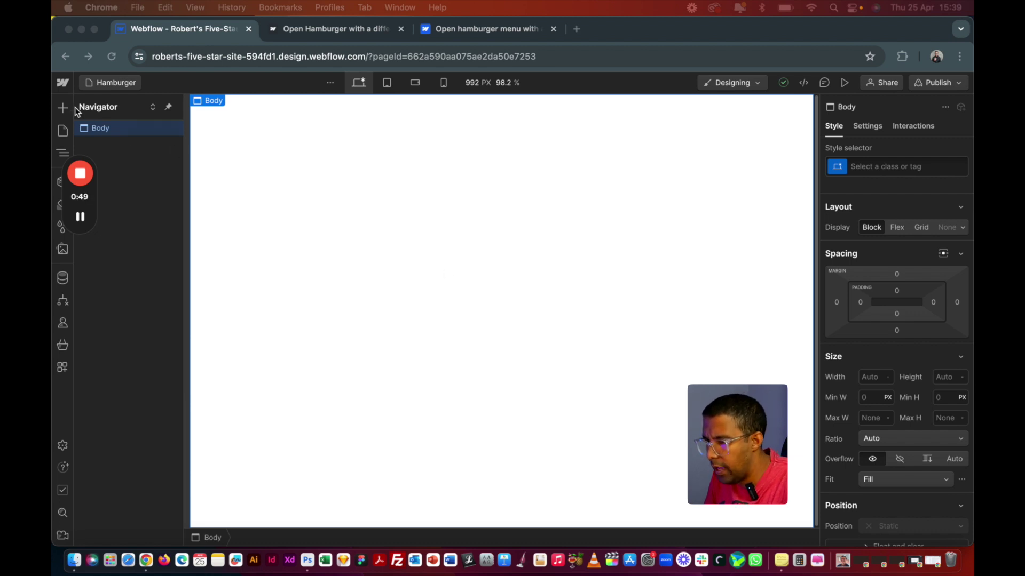
- Add Section elements to the blank page, deleting the extra one so one Section remains
{"action": "left_click", "coordinate": [93, 151]}
{"action": "left_click", "coordinate": [60, 105]}
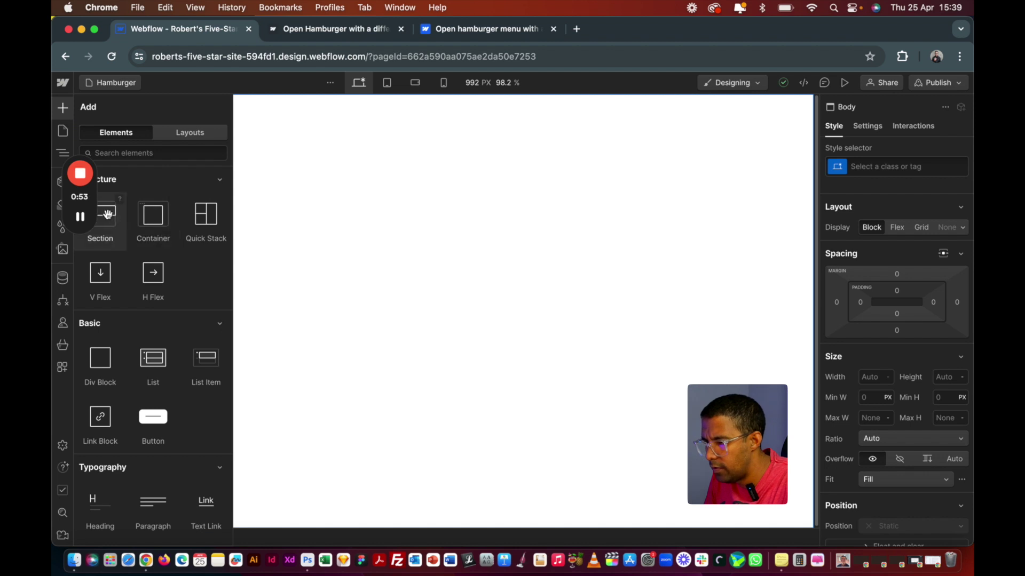
{"action": "left_click", "coordinate": [425, 290]}
{"action": "left_click_drag", "start_coordinate": [480, 329], "coordinate": [480, 327]}
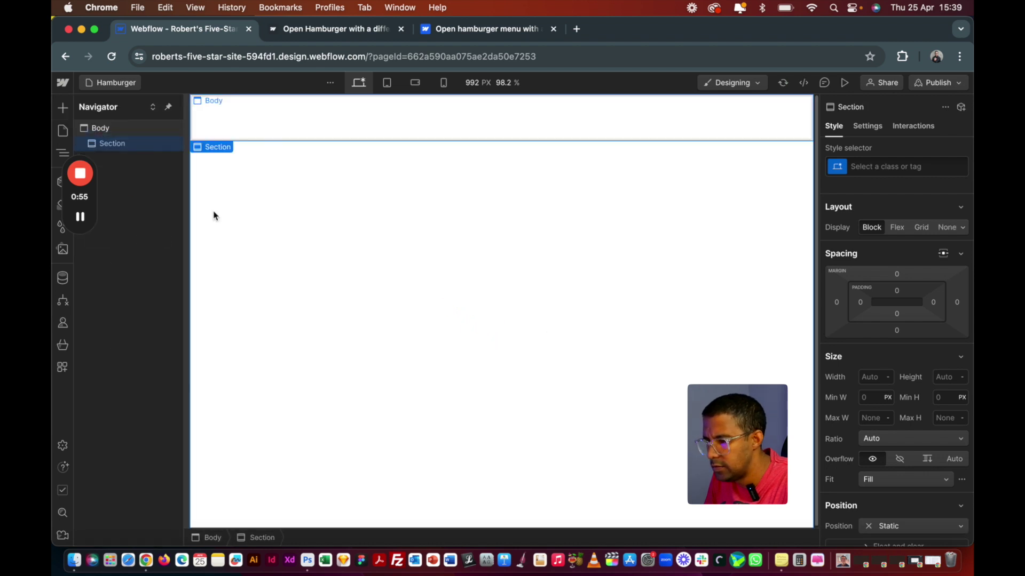
{"action": "left_click", "coordinate": [62, 107]}
{"action": "left_click_drag", "start_coordinate": [101, 217], "coordinate": [454, 319]}
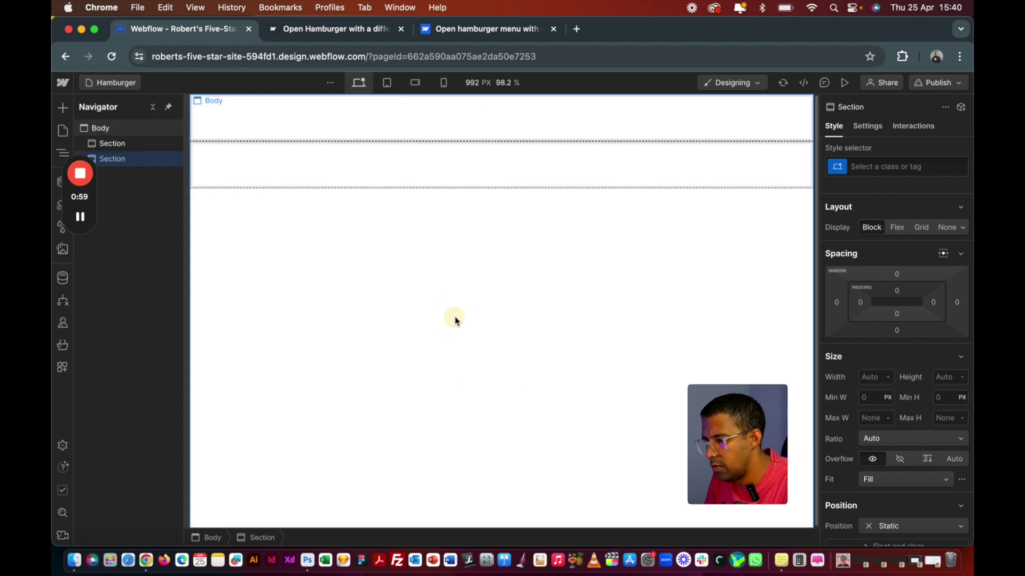
{"action": "left_click", "coordinate": [100, 143]}
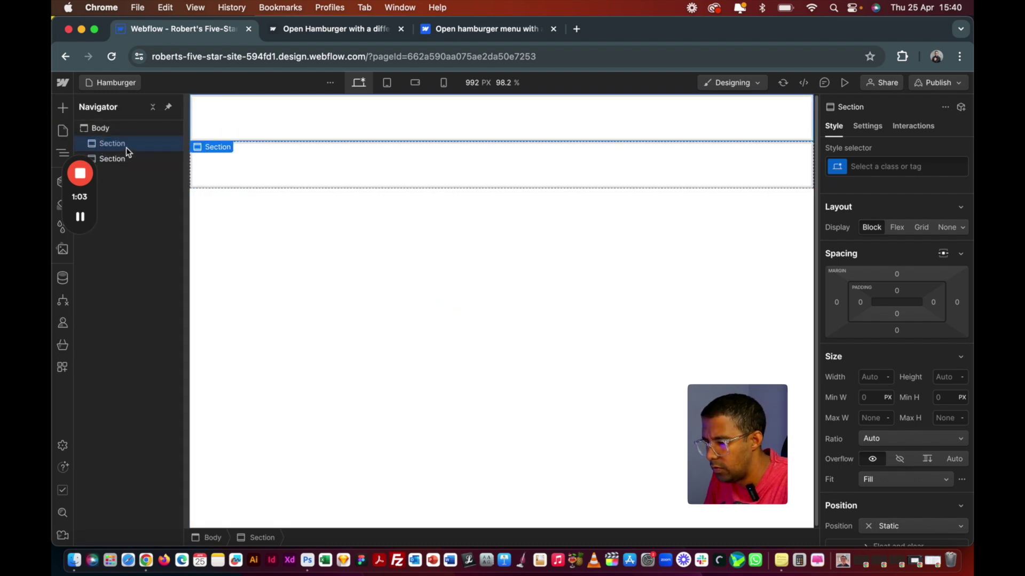
{"action": "key", "text": "Delete"}
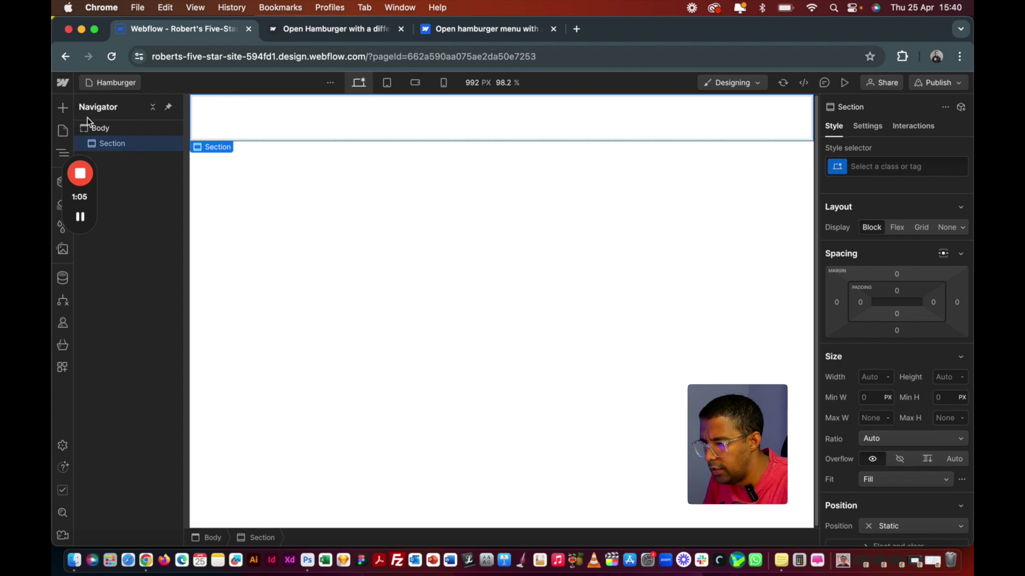
- Add a Navbar and move it above the Section in the Navigator
{"action": "left_click", "coordinate": [63, 108]}
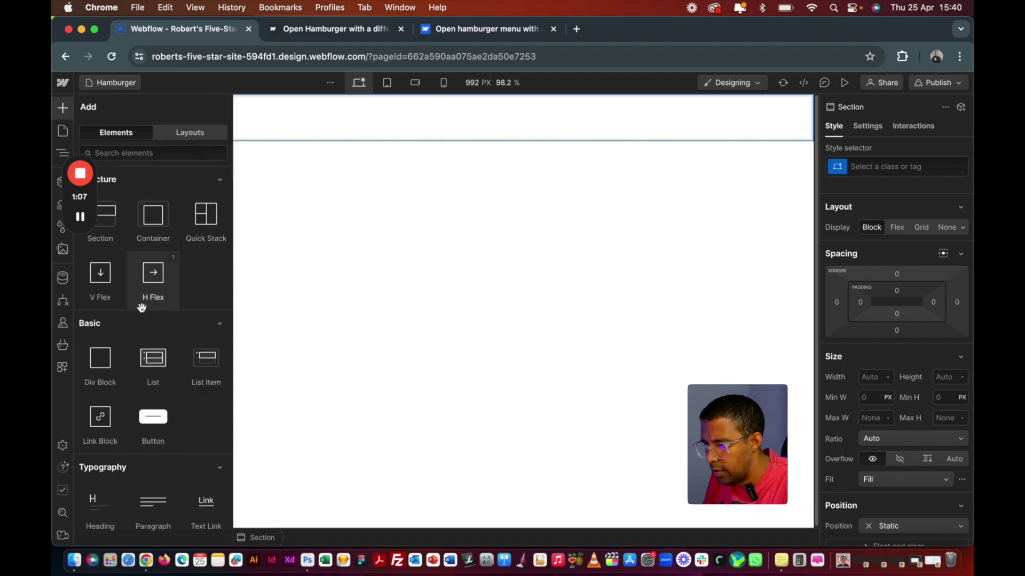
{"action": "scroll", "coordinate": [150, 377], "scroll_direction": "down", "scroll_amount": 1}
{"action": "scroll", "coordinate": [150, 376], "scroll_direction": "down", "scroll_amount": 2}
{"action": "scroll", "coordinate": [150, 376], "scroll_direction": "down", "scroll_amount": 5}
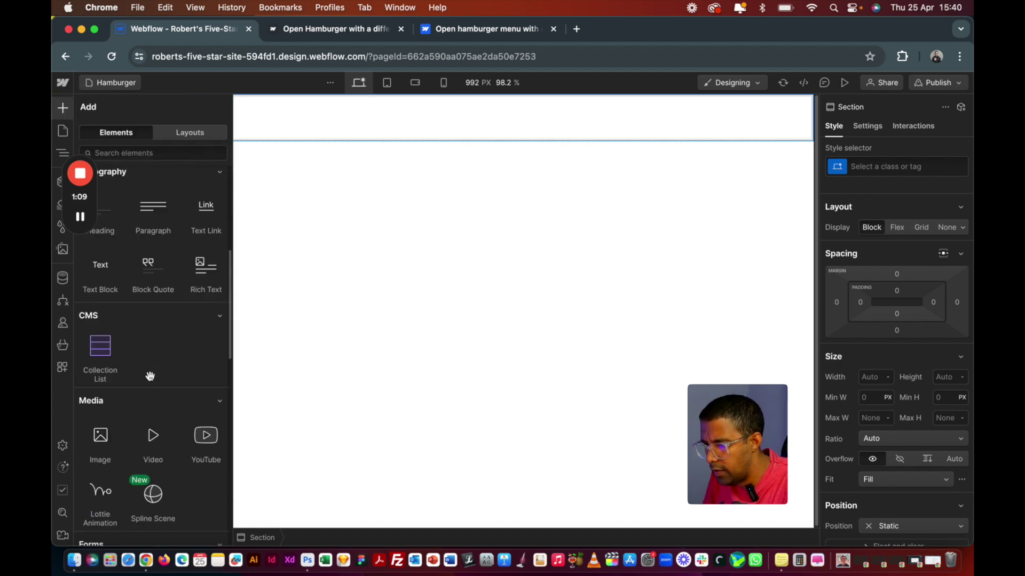
{"action": "scroll", "coordinate": [149, 376], "scroll_direction": "down", "scroll_amount": 5}
{"action": "scroll", "coordinate": [149, 376], "scroll_direction": "down", "scroll_amount": 2}
{"action": "scroll", "coordinate": [149, 376], "scroll_direction": "down", "scroll_amount": 3}
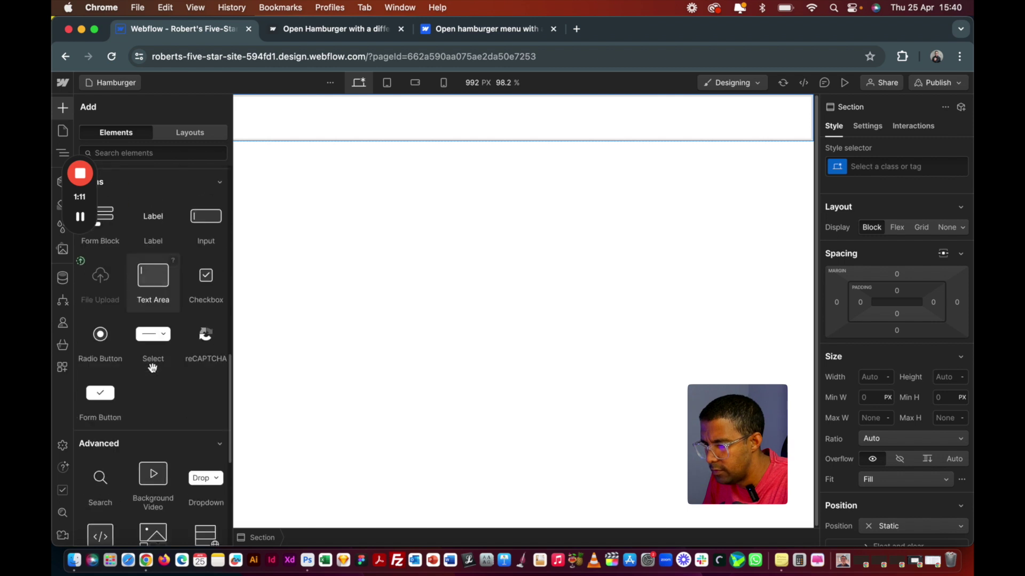
{"action": "scroll", "coordinate": [152, 367], "scroll_direction": "down", "scroll_amount": 4}
{"action": "scroll", "coordinate": [153, 367], "scroll_direction": "down", "scroll_amount": 3}
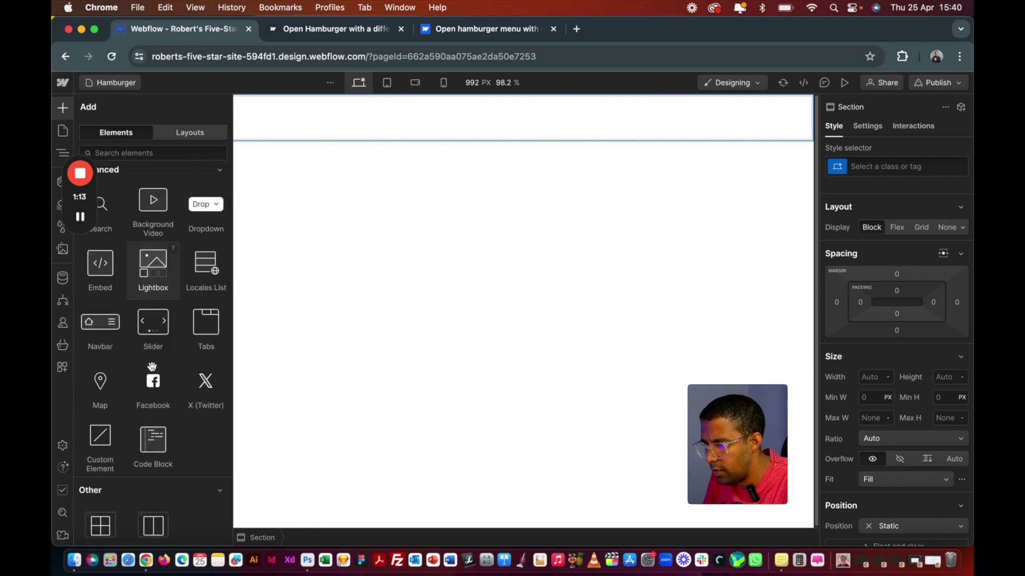
{"action": "scroll", "coordinate": [152, 367], "scroll_direction": "down", "scroll_amount": 1}
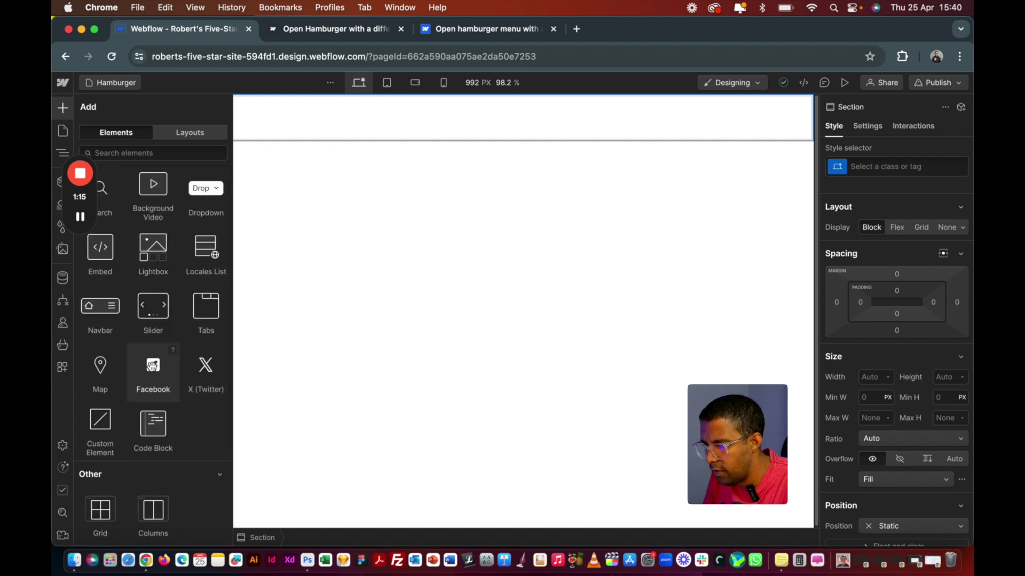
{"action": "left_click_drag", "start_coordinate": [94, 311], "coordinate": [343, 275]}
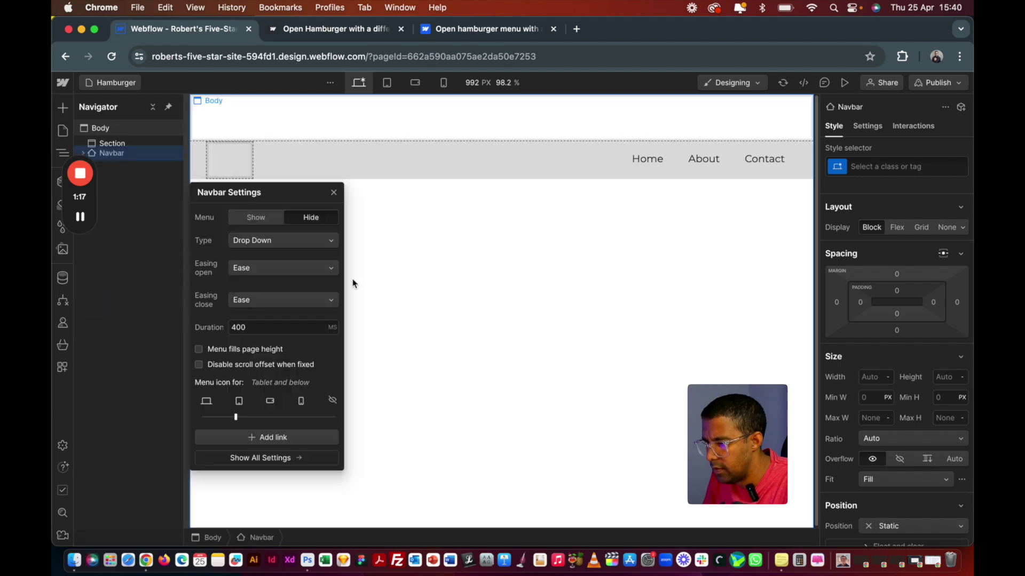
{"action": "left_click_drag", "start_coordinate": [100, 142], "coordinate": [116, 163]}
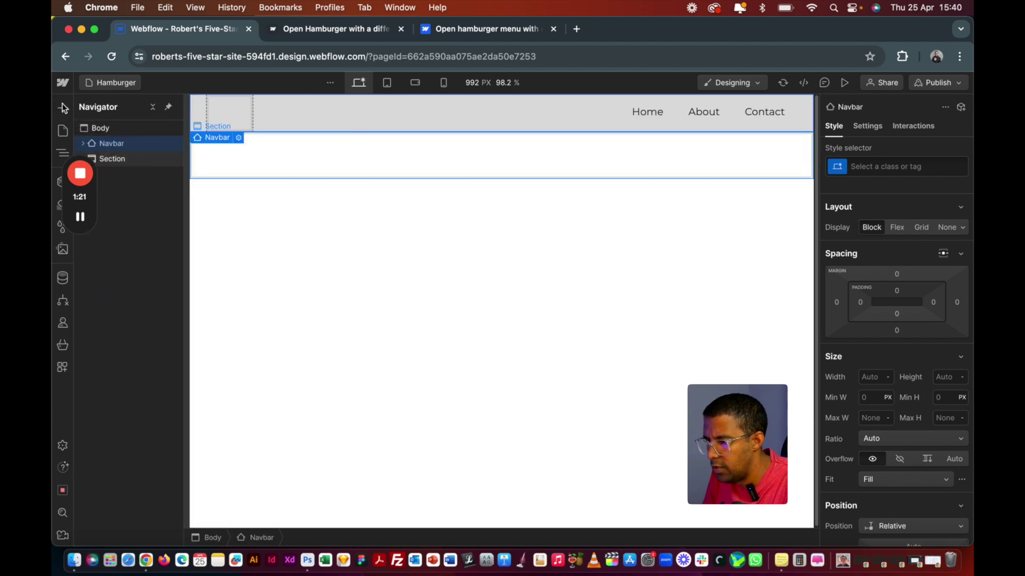
- Place a Container inside the Section
{"action": "left_click", "coordinate": [112, 159]}
{"action": "key", "text": "a"}
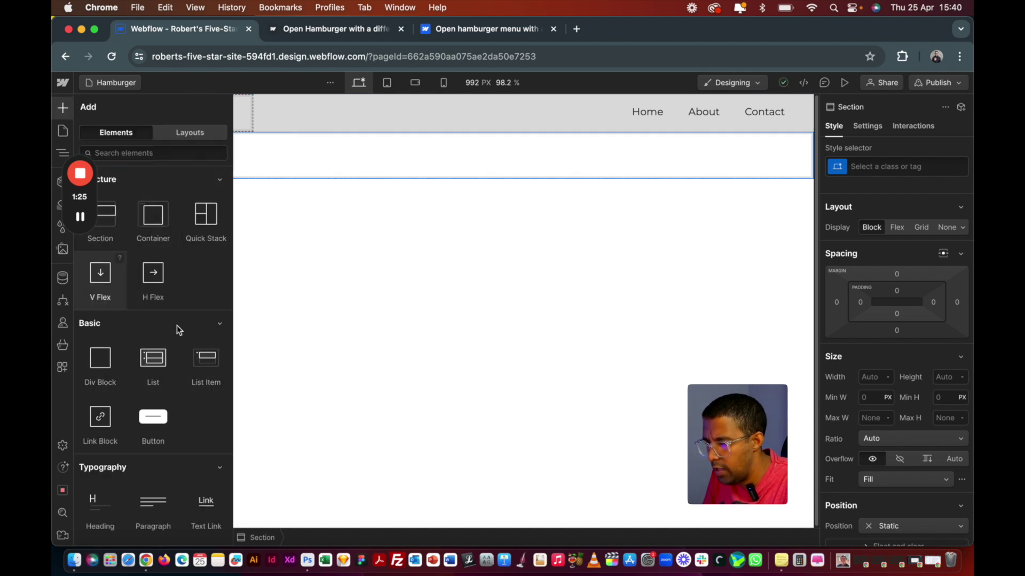
{"action": "left_click_drag", "start_coordinate": [163, 244], "coordinate": [419, 167]}
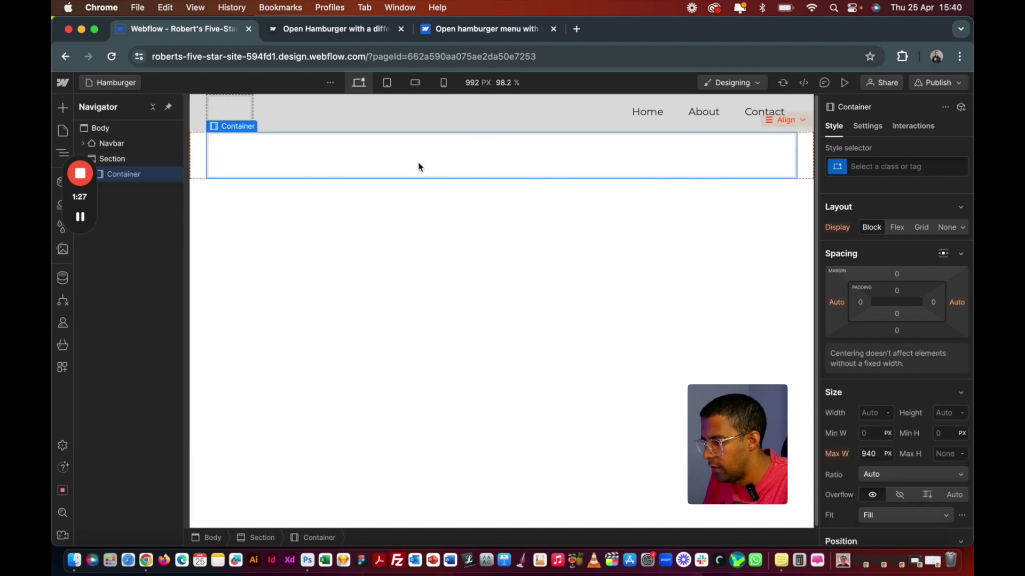
- Create and apply the o-section class to the Section
{"action": "left_click", "coordinate": [199, 152]}
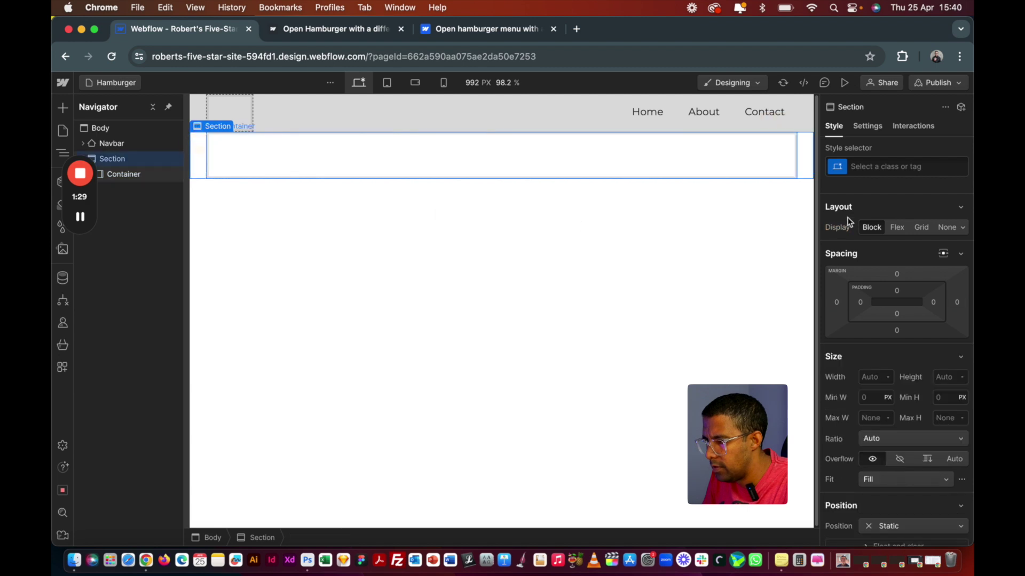
{"action": "left_click", "coordinate": [868, 170]}
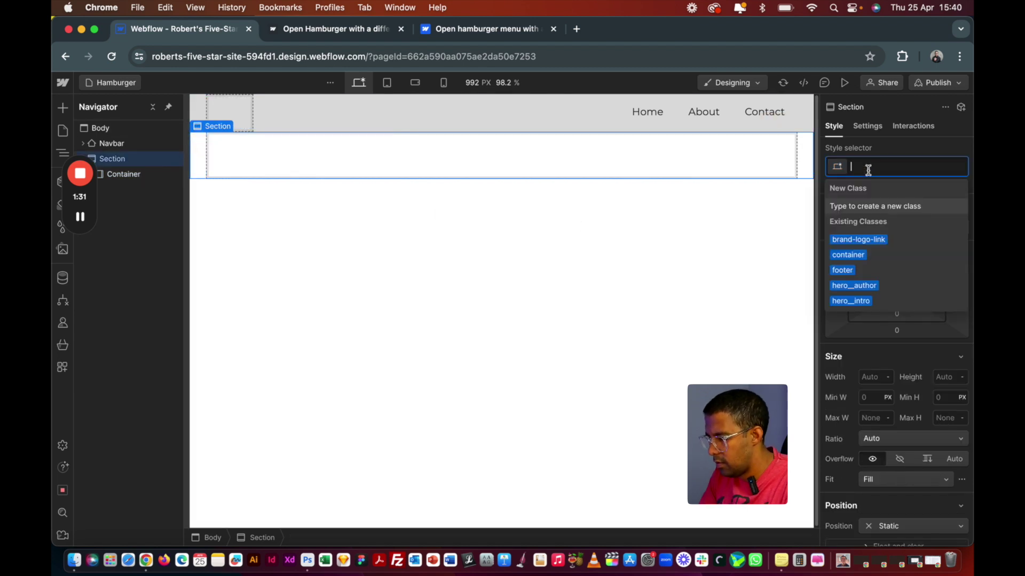
{"action": "type", "text": "o-section"}
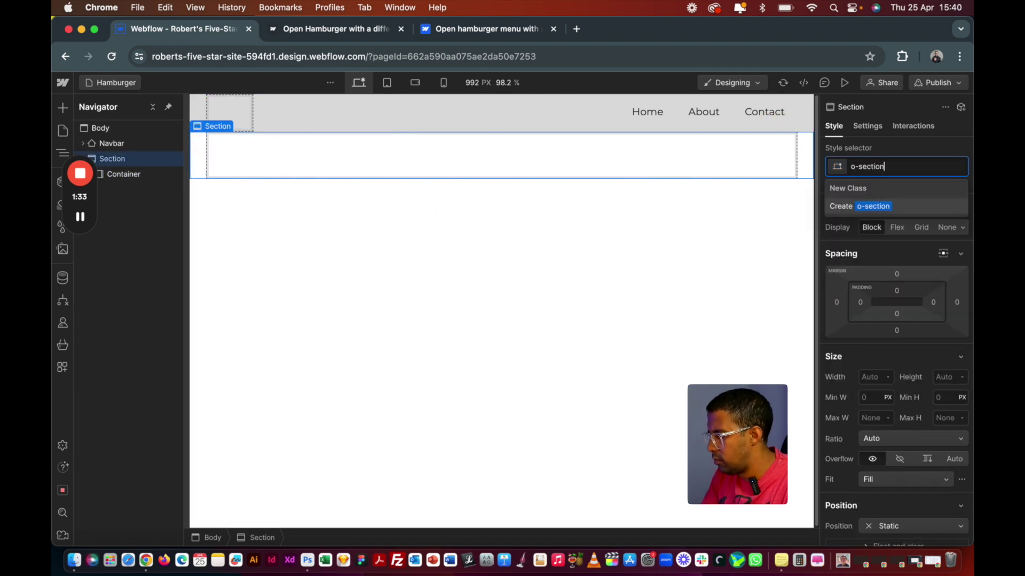
{"action": "key", "text": "Return"}
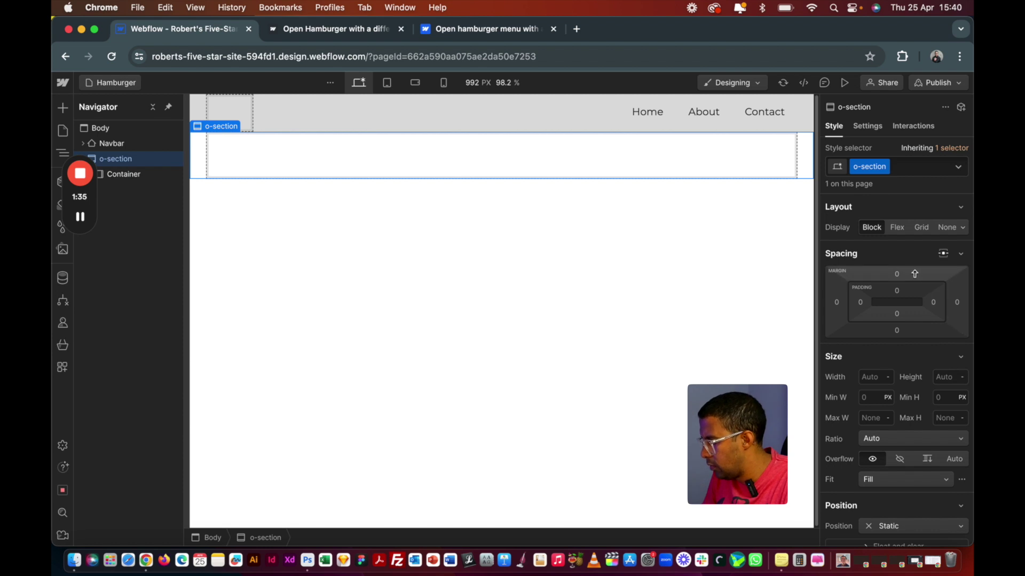
- Set the o-section height to 100 VH
{"action": "left_click", "coordinate": [940, 377]}
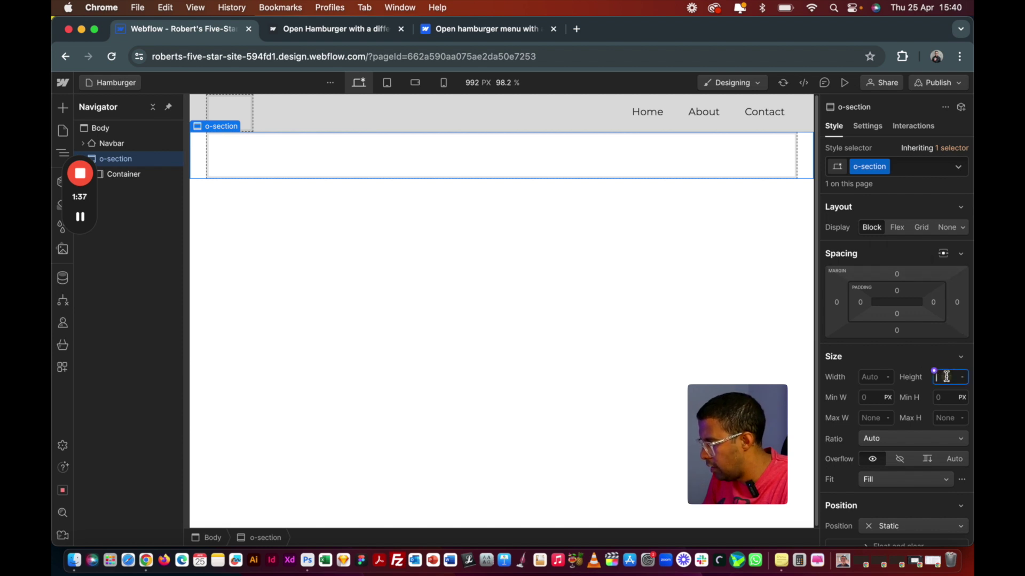
{"action": "type", "text": "100vh"}
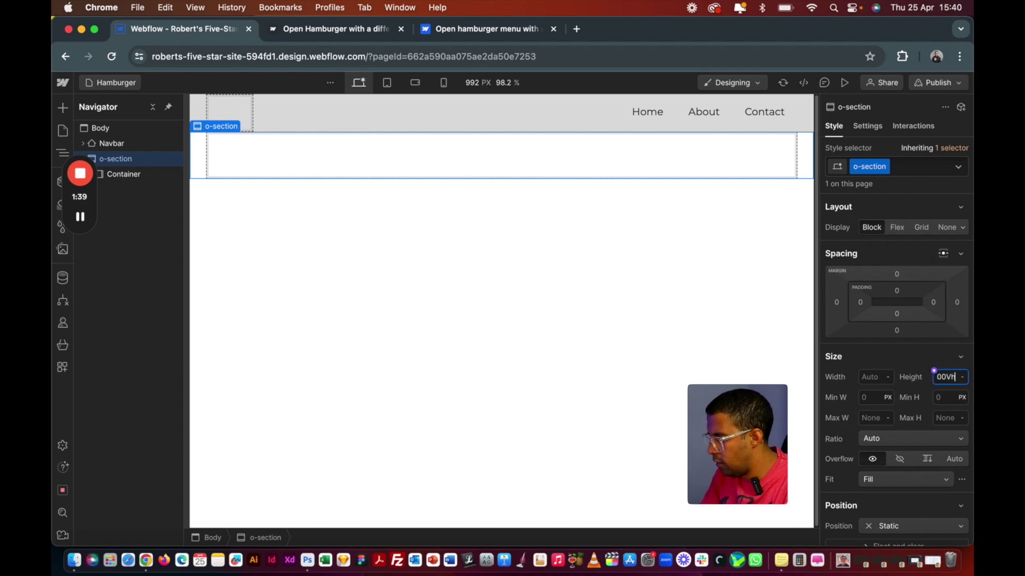
{"action": "key", "text": "Return"}
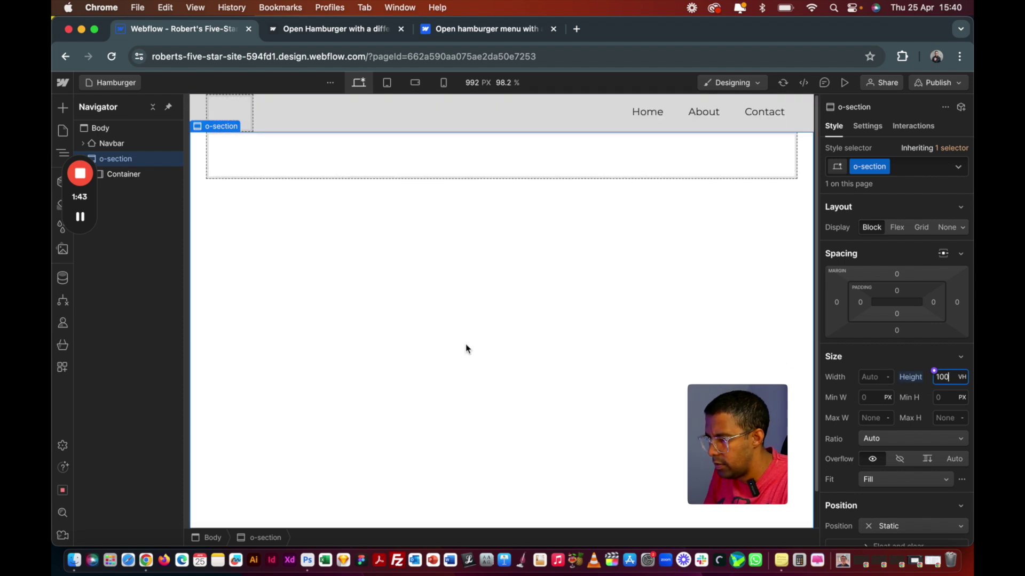
{"action": "left_click", "coordinate": [393, 164]}
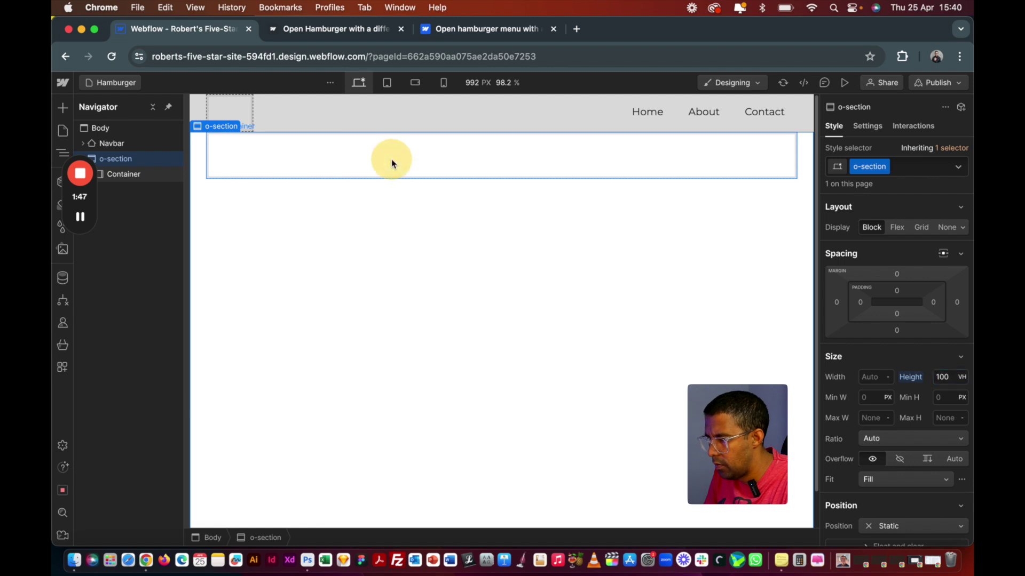
- Give the container a new o-container class and a 100 VH height
{"action": "left_click", "coordinate": [878, 166]}
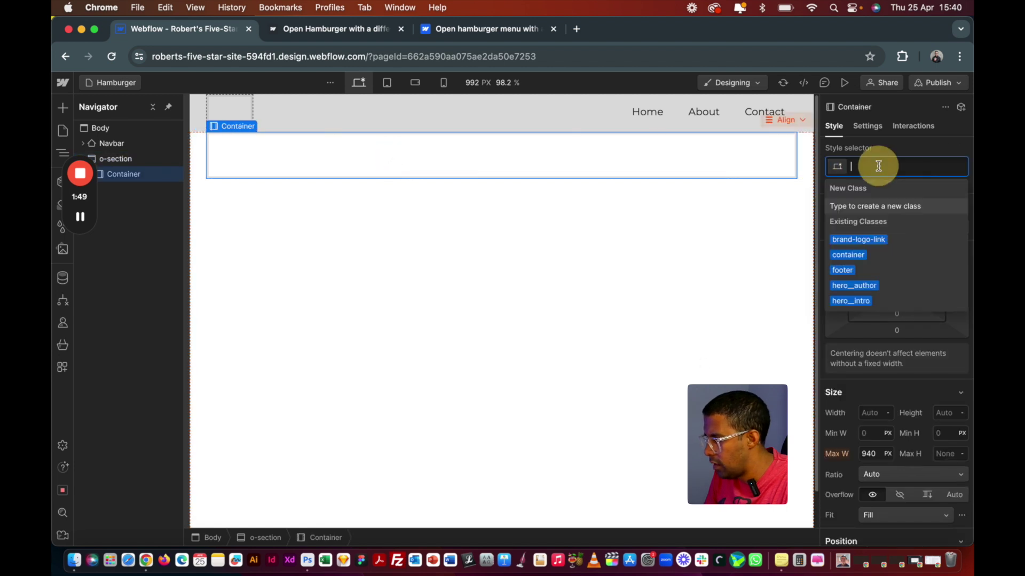
{"action": "type", "text": "o-contai"}
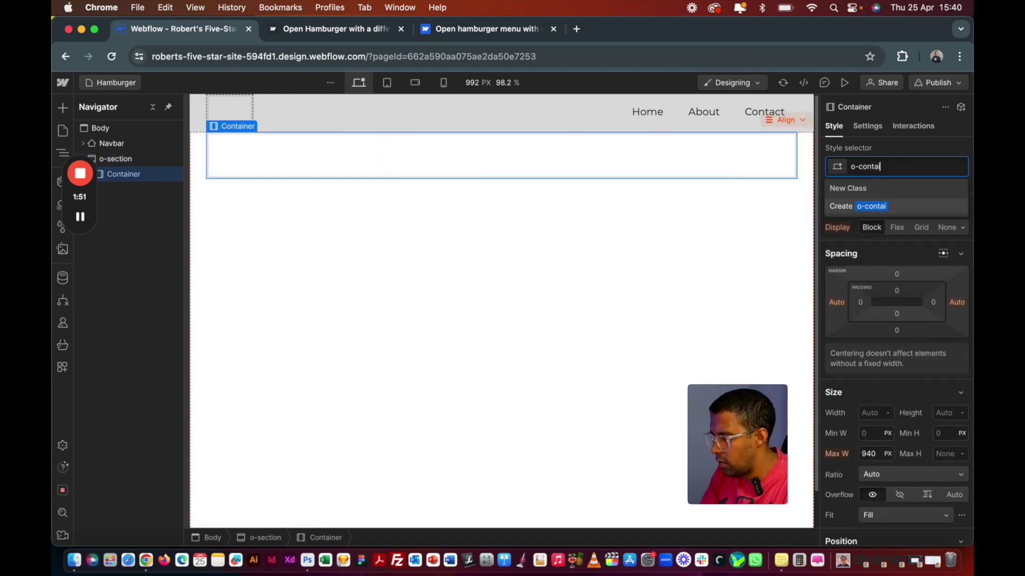
{"action": "type", "text": "ner"}
{"action": "key", "text": "Return"}
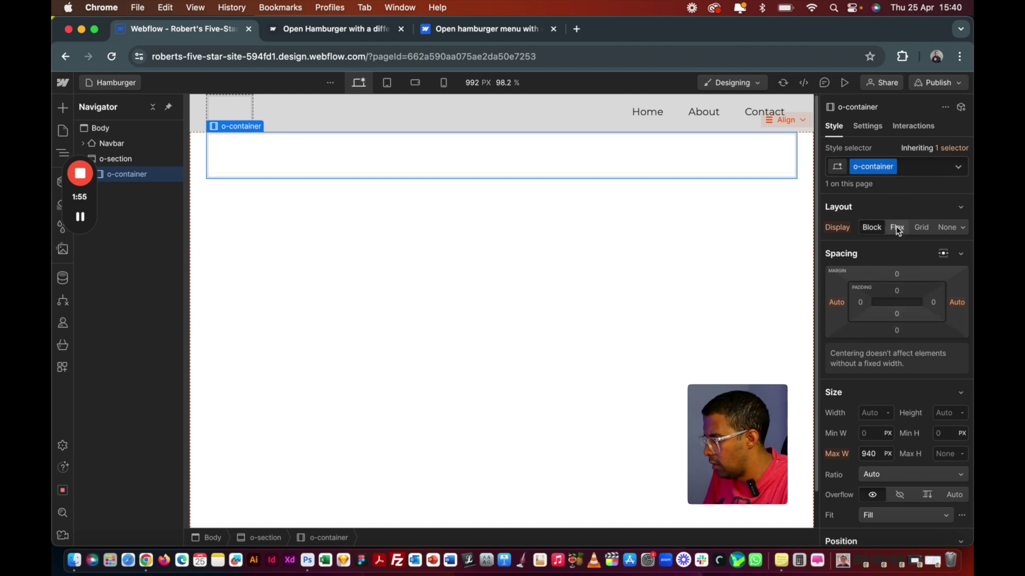
{"action": "left_click", "coordinate": [943, 412]}
{"action": "type", "text": "100"}
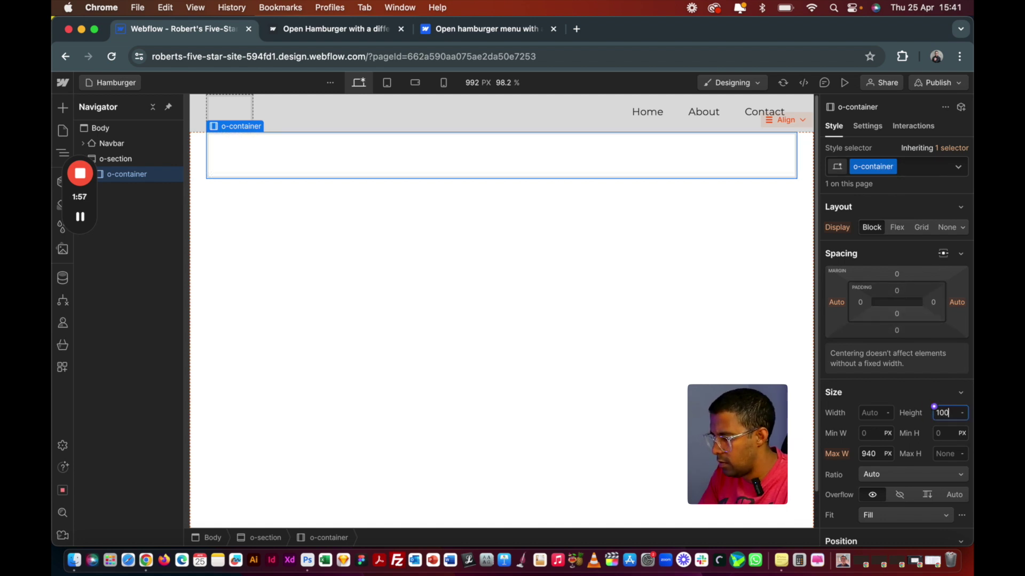
{"action": "type", "text": "vh"}
{"action": "key", "text": "Return"}
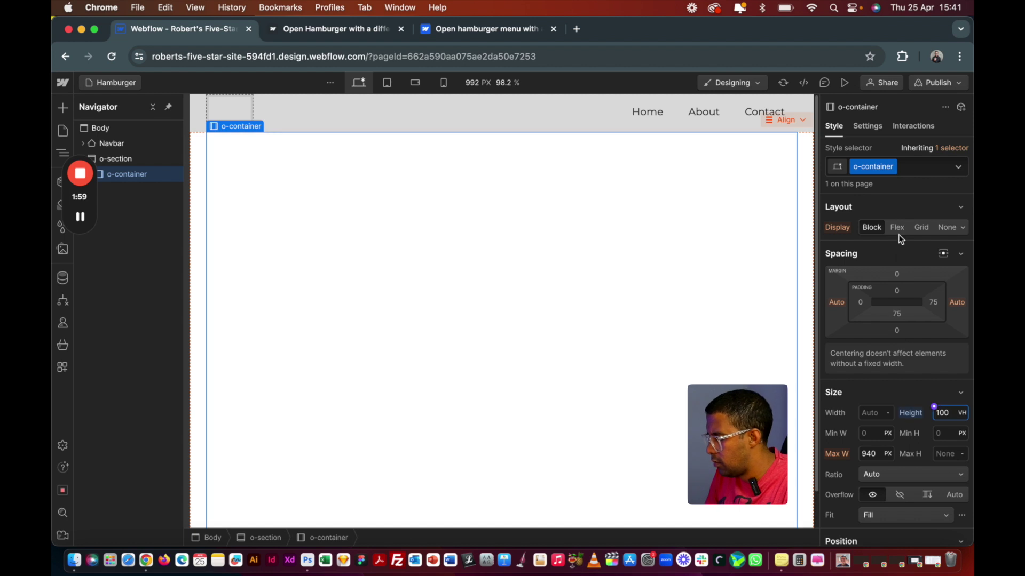
- Make o-container a flex layout with X and Y alignment set to Center
{"action": "left_click", "coordinate": [897, 229]}
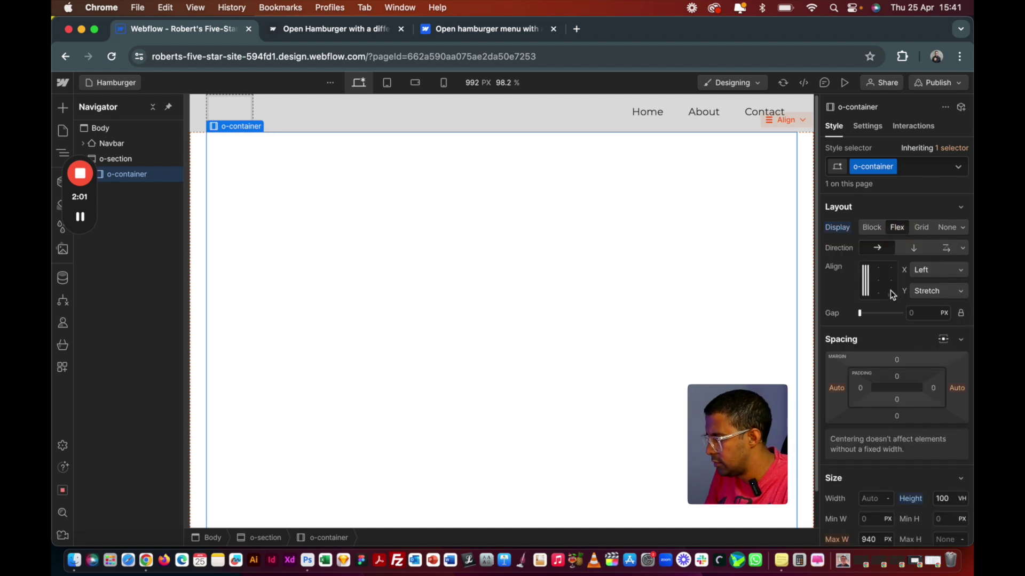
{"action": "left_click", "coordinate": [952, 271]}
{"action": "left_click", "coordinate": [931, 284]}
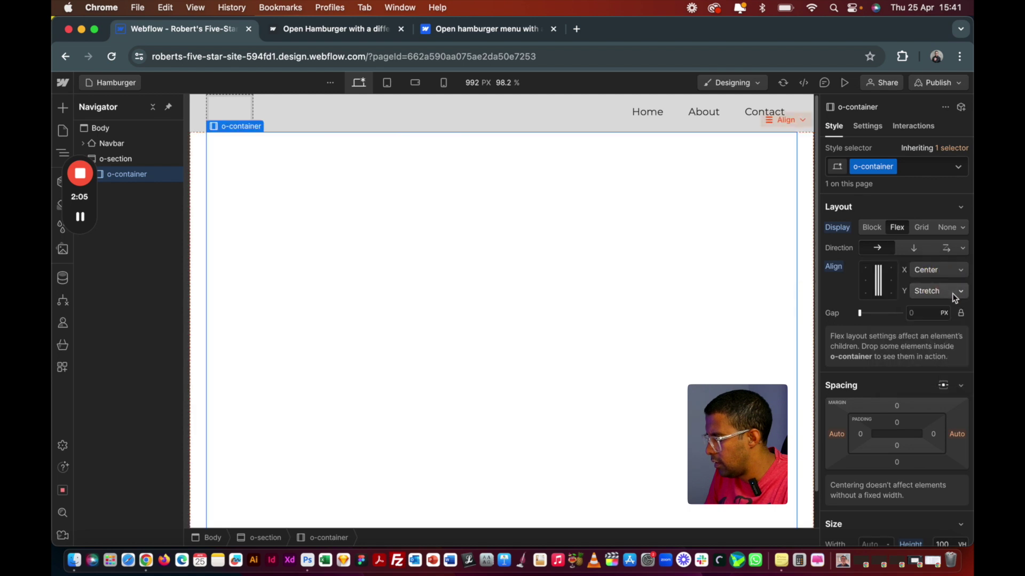
{"action": "left_click", "coordinate": [960, 292]}
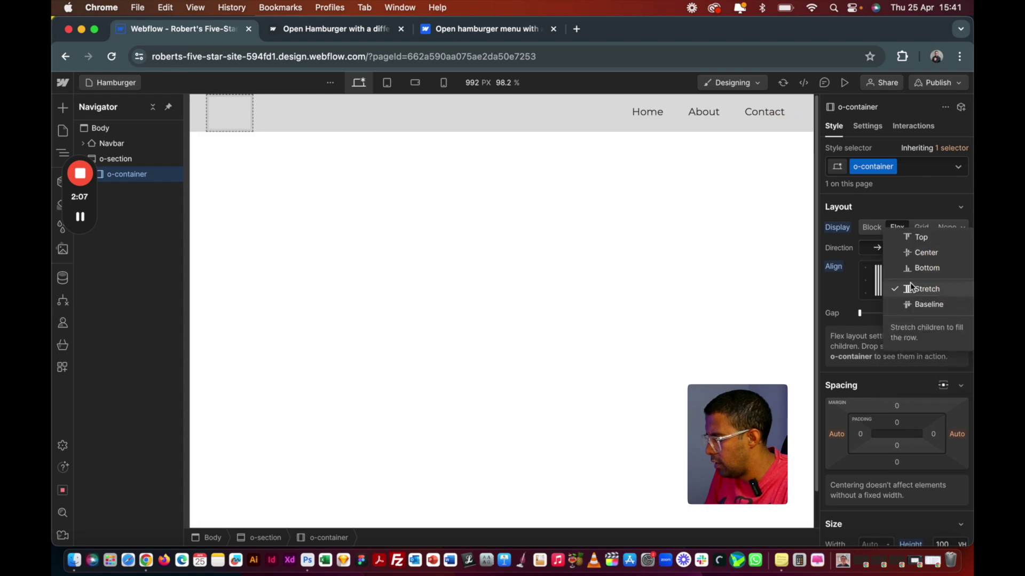
{"action": "left_click", "coordinate": [926, 253]}
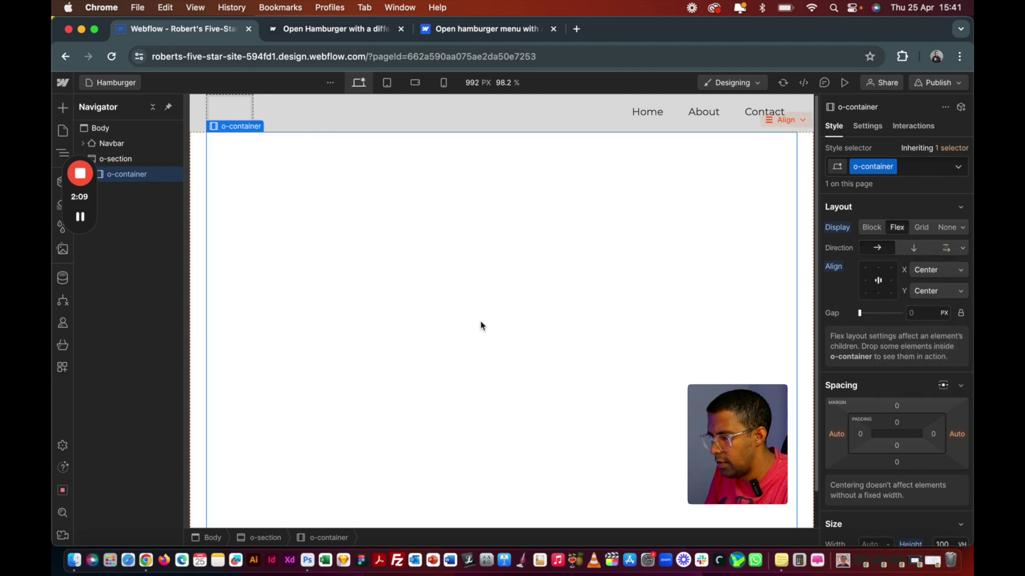
- Drop a Button into o-container and dismiss its Link Settings popup
{"action": "left_click", "coordinate": [63, 110]}
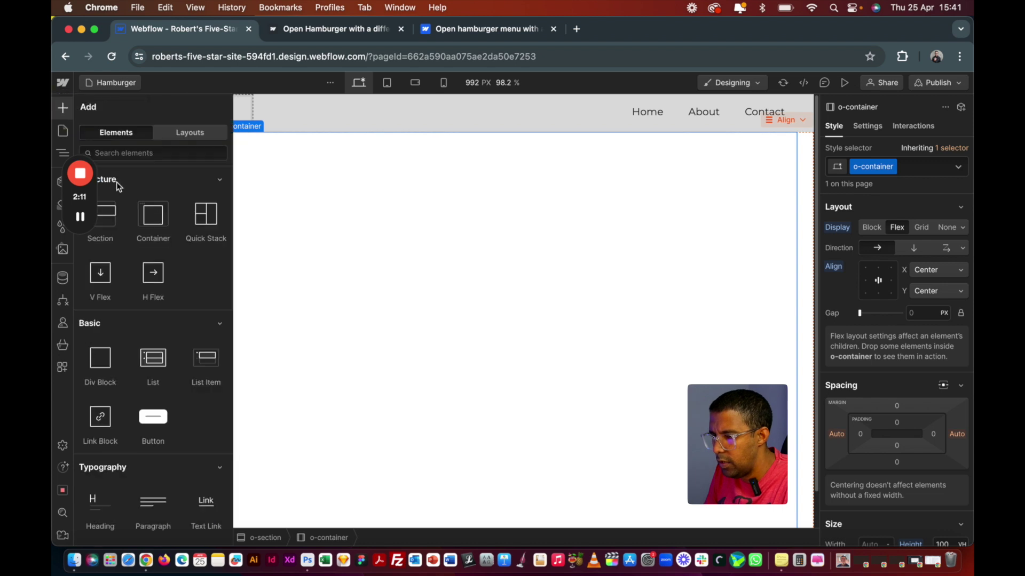
{"action": "scroll", "coordinate": [155, 350], "scroll_direction": "down", "scroll_amount": 2}
{"action": "scroll", "coordinate": [152, 320], "scroll_direction": "down", "scroll_amount": 3}
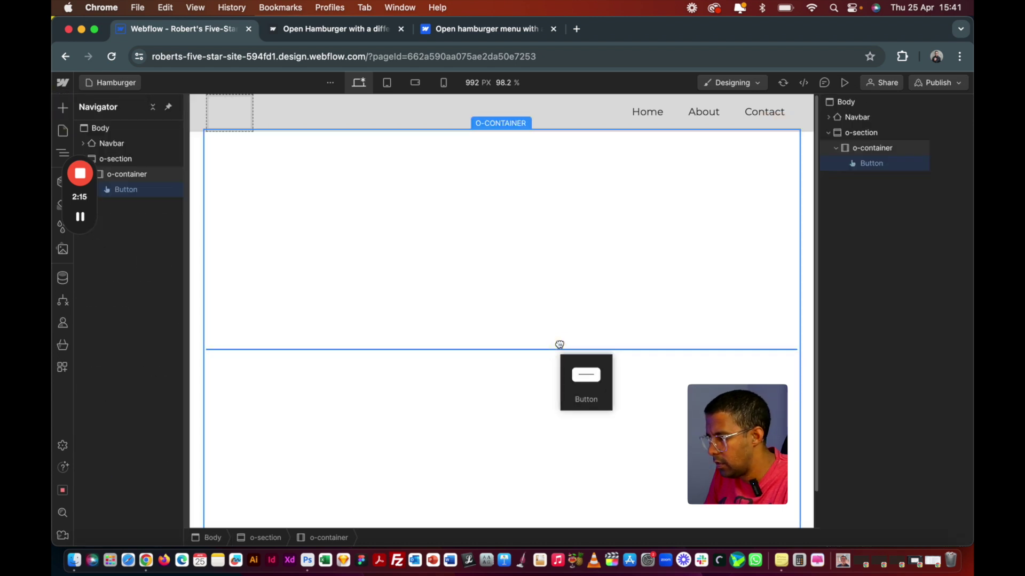
{"action": "left_click_drag", "start_coordinate": [150, 266], "coordinate": [563, 346]}
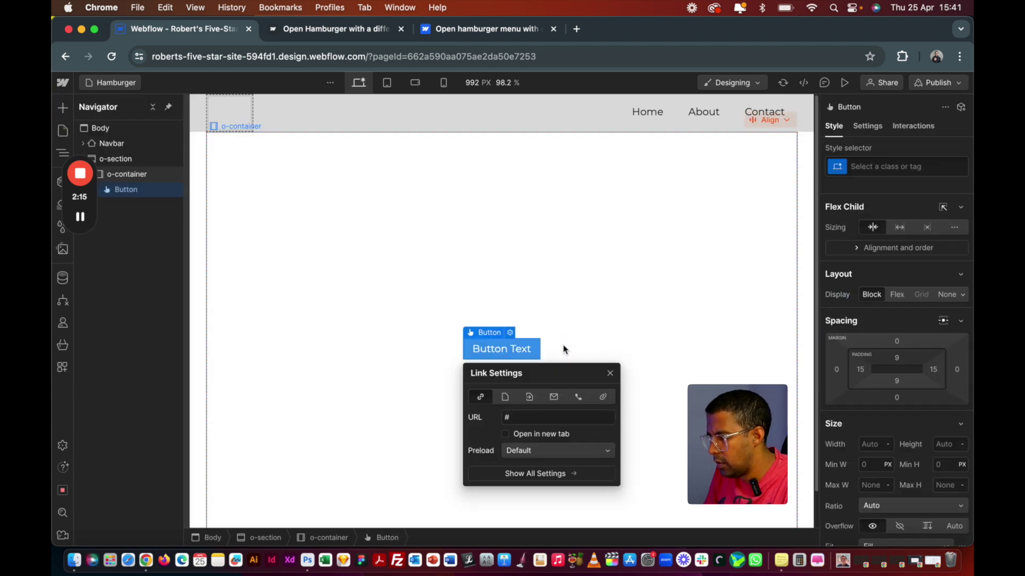
{"action": "left_click", "coordinate": [611, 373]}
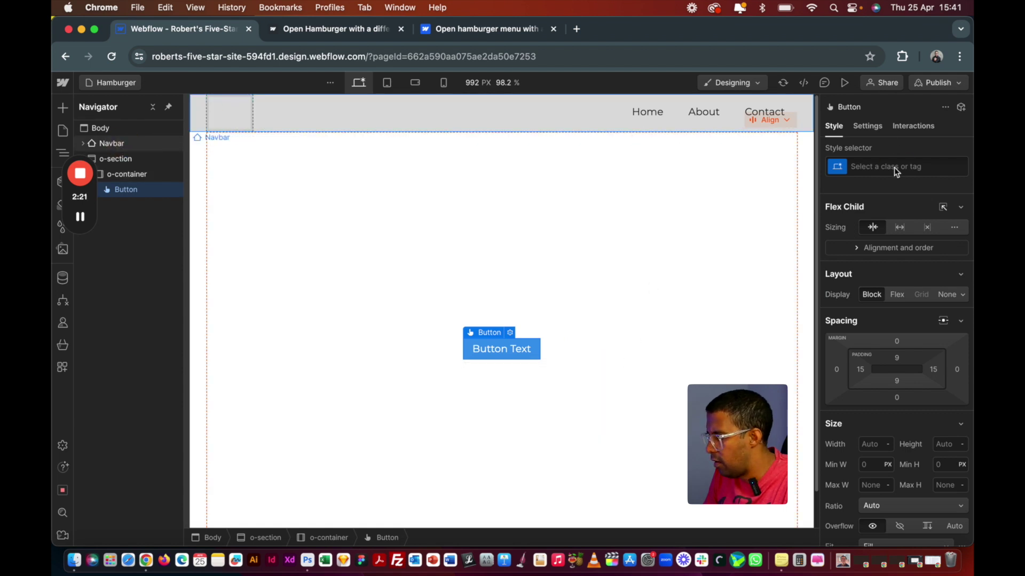
- Select the Navbar and apply a newly created o-navbar class
{"action": "left_click", "coordinate": [112, 143]}
{"action": "left_click", "coordinate": [872, 165]}
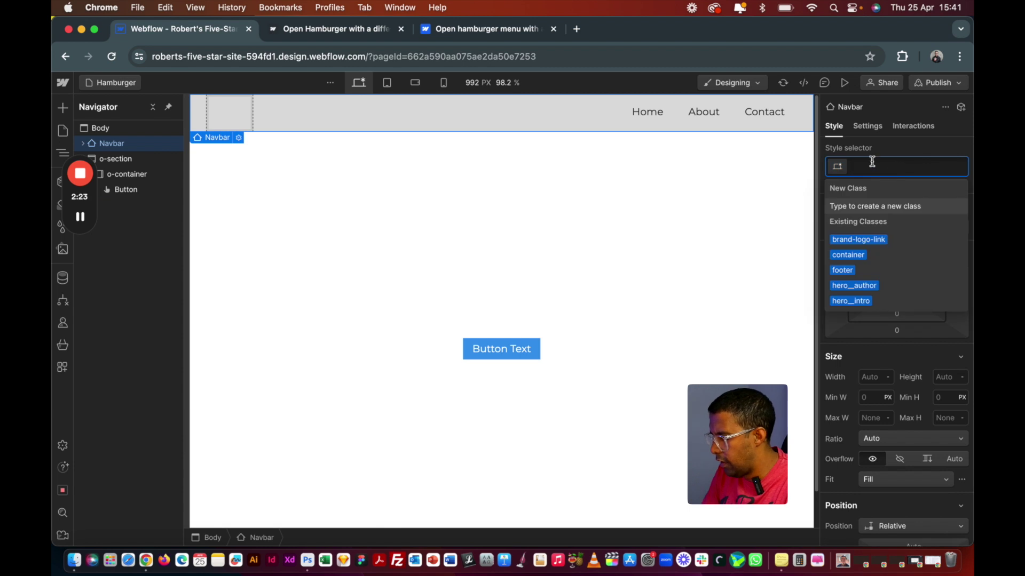
{"action": "type", "text": "o-navbar"}
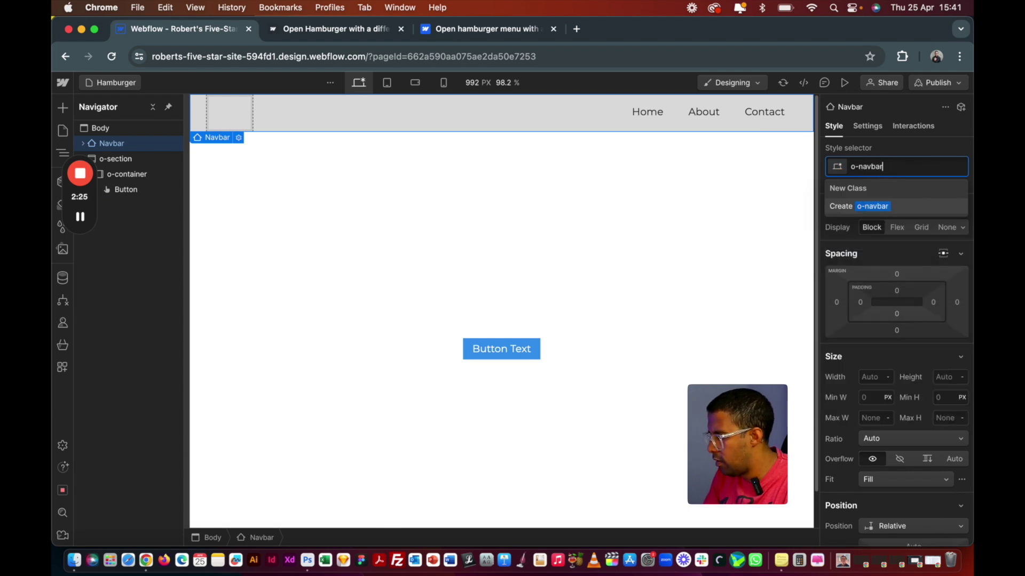
{"action": "key", "text": "Return"}
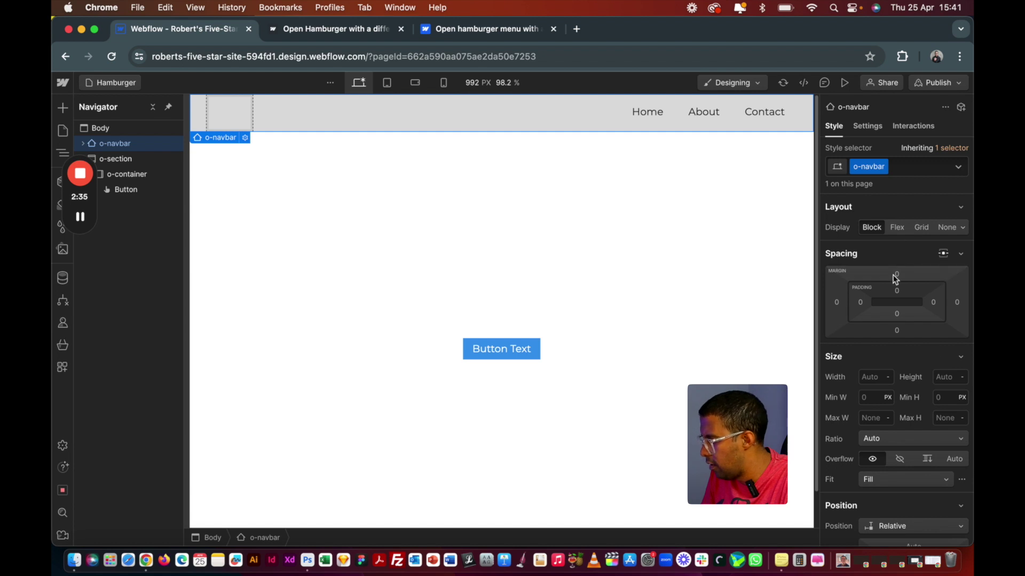
{"action": "scroll", "coordinate": [890, 308], "scroll_direction": "down", "scroll_amount": 1}
{"action": "scroll", "coordinate": [890, 307], "scroll_direction": "down", "scroll_amount": 5}
{"action": "scroll", "coordinate": [882, 242], "scroll_direction": "up", "scroll_amount": 5}
- Set the o-navbar menu icon to Always appear, then select the Menu Button
{"action": "left_click", "coordinate": [867, 125]}
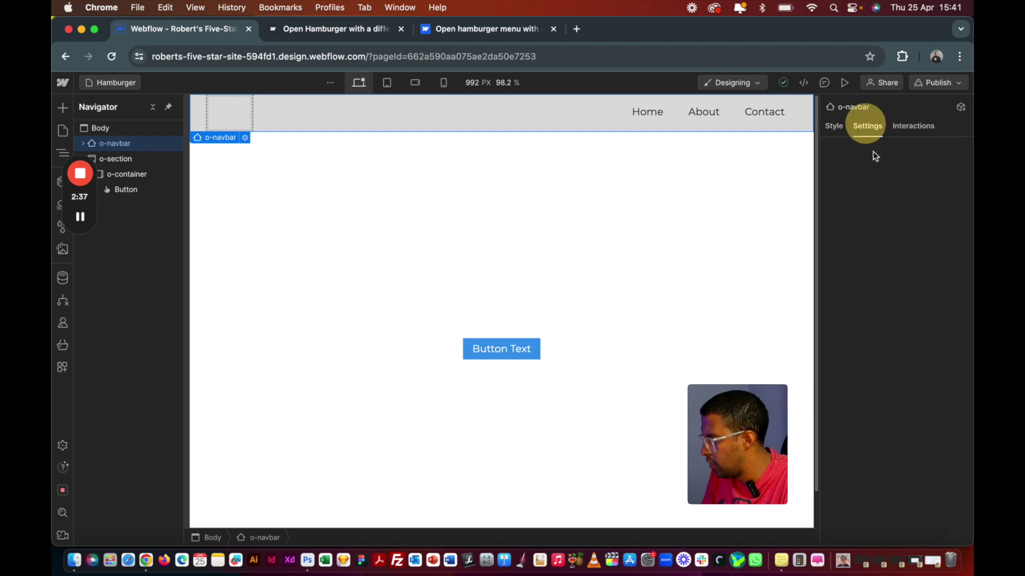
{"action": "scroll", "coordinate": [915, 364], "scroll_direction": "down", "scroll_amount": 3}
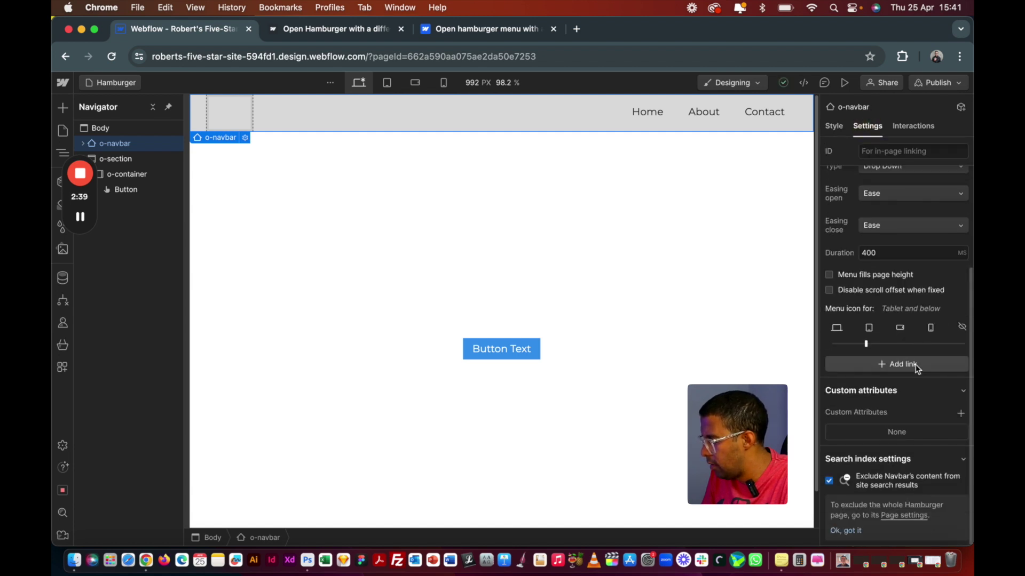
{"action": "scroll", "coordinate": [903, 327], "scroll_direction": "up", "scroll_amount": 3}
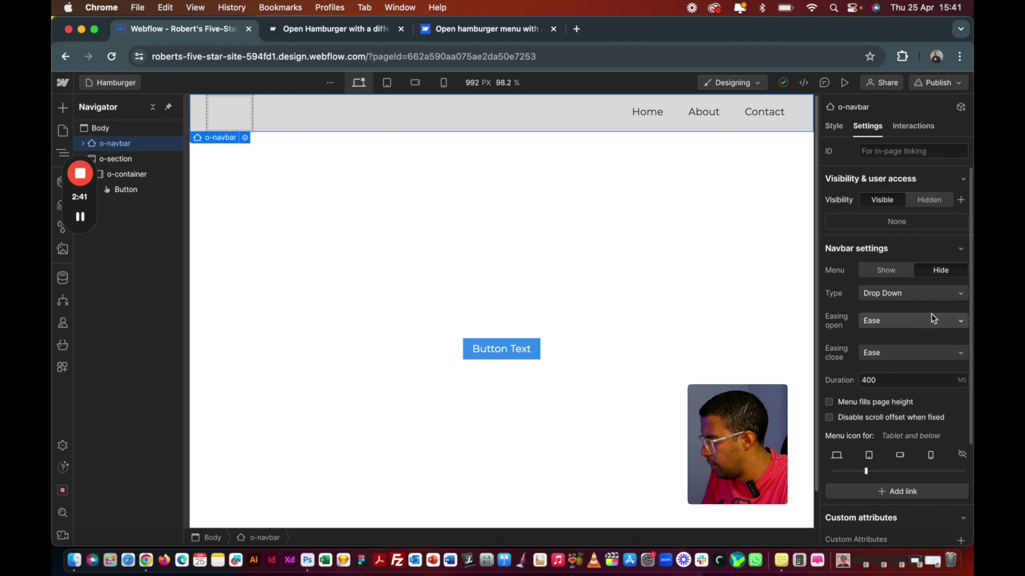
{"action": "scroll", "coordinate": [932, 317], "scroll_direction": "down", "scroll_amount": 3}
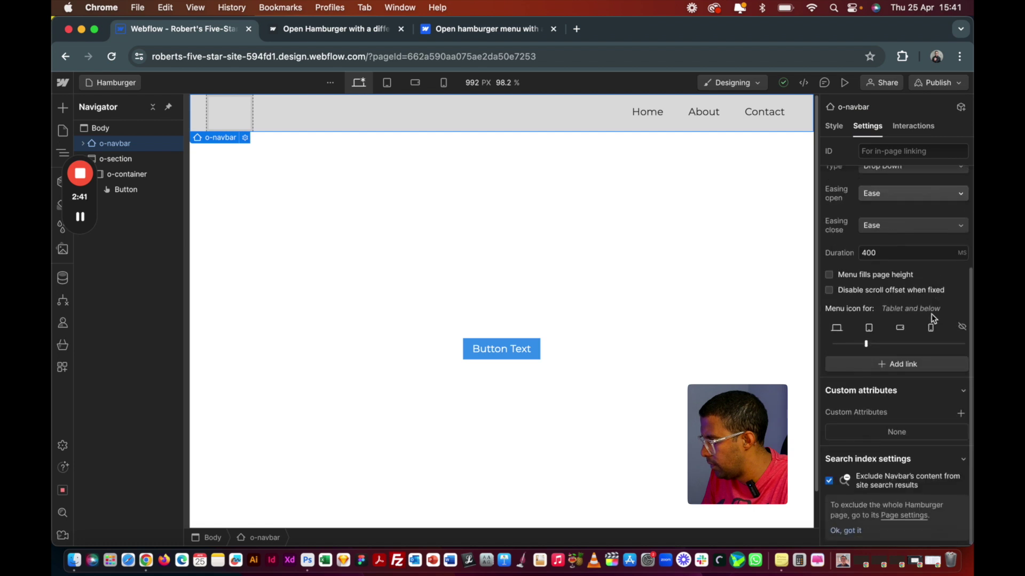
{"action": "left_click", "coordinate": [838, 331]}
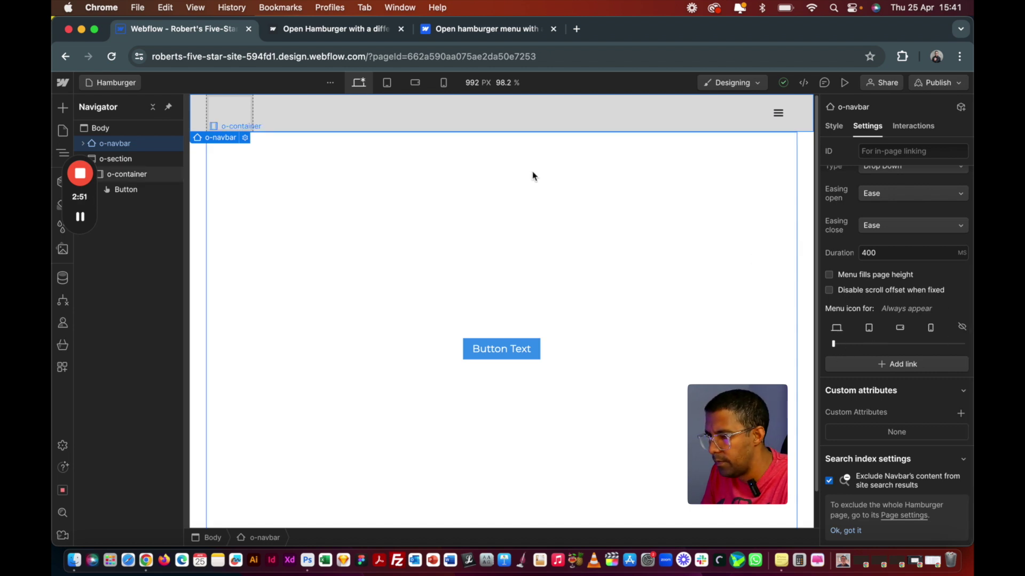
{"action": "left_click", "coordinate": [786, 125]}
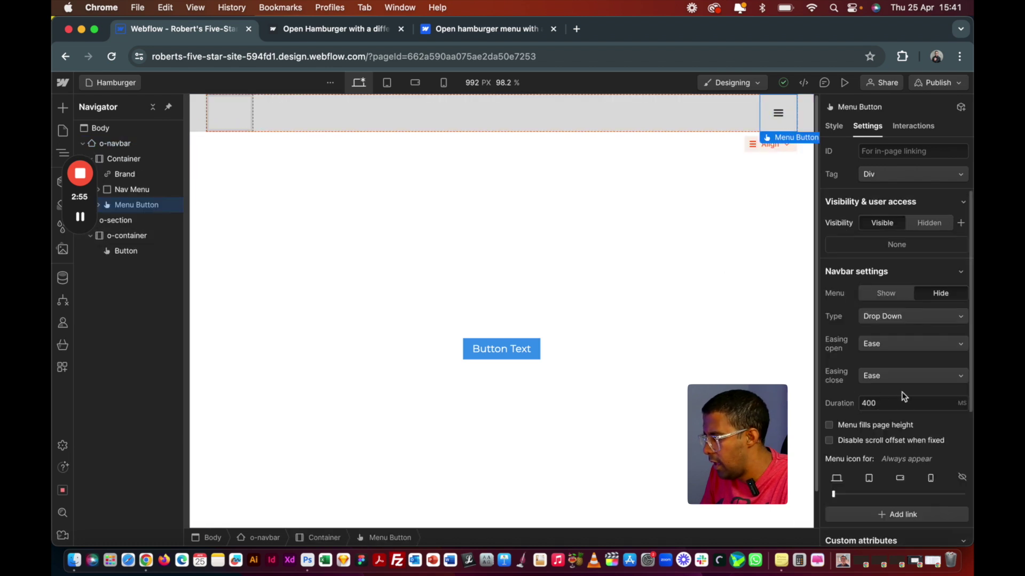
- Create the c-nav-link class on the Menu Button, then select the centered Button
{"action": "left_click", "coordinate": [835, 126]}
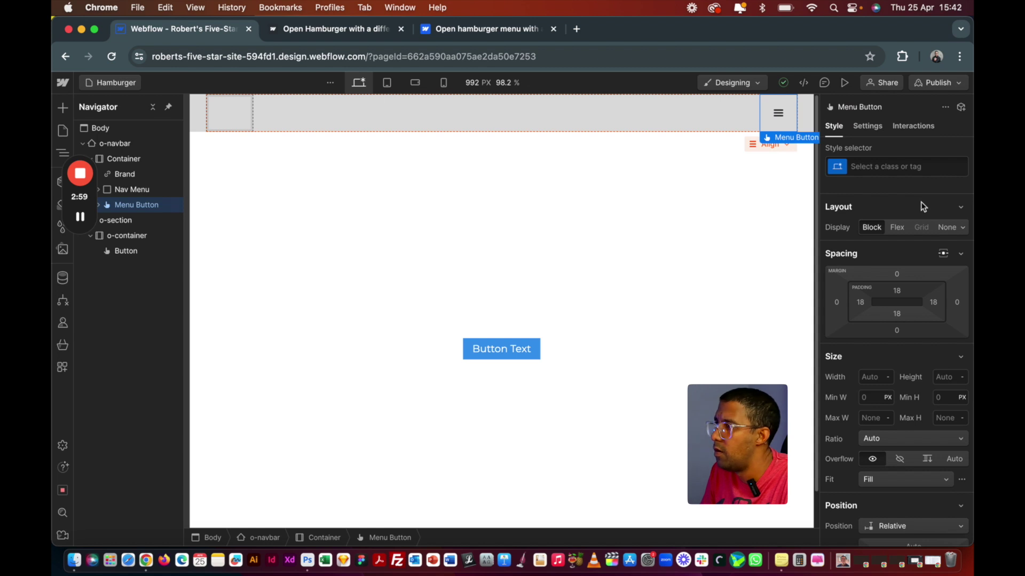
{"action": "left_click", "coordinate": [899, 167]}
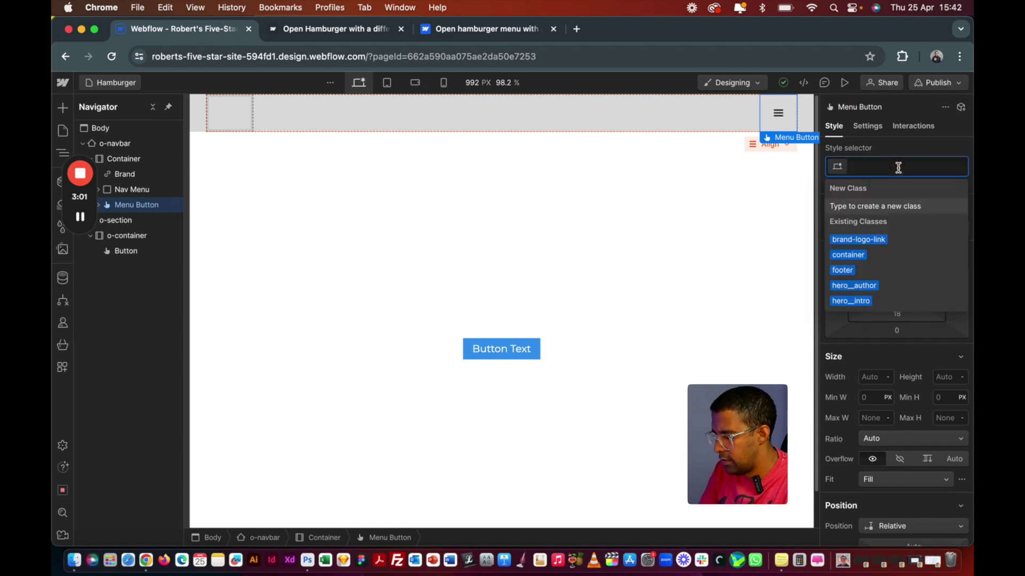
{"action": "type", "text": "c-nav-link"}
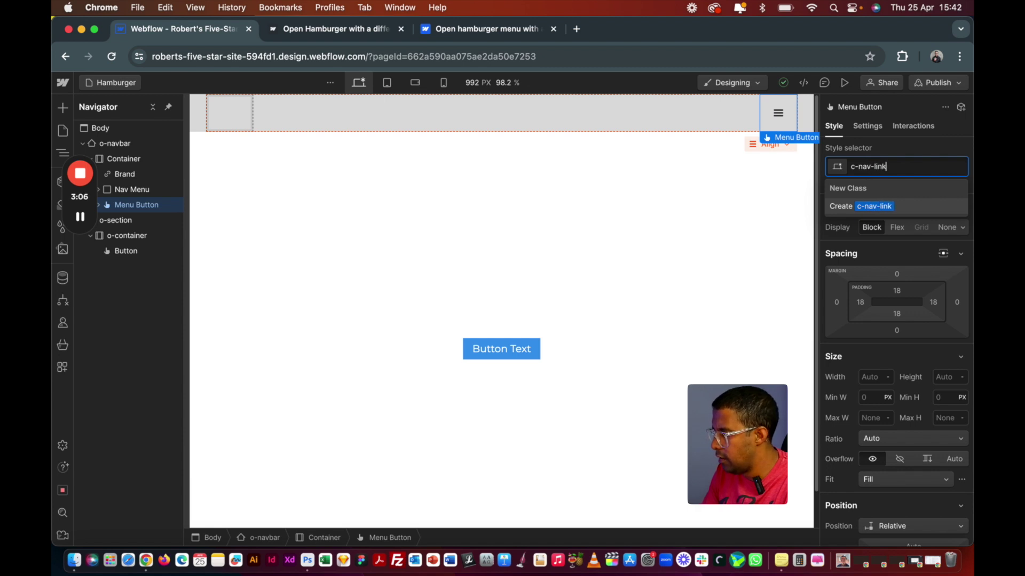
{"action": "key", "text": "Return"}
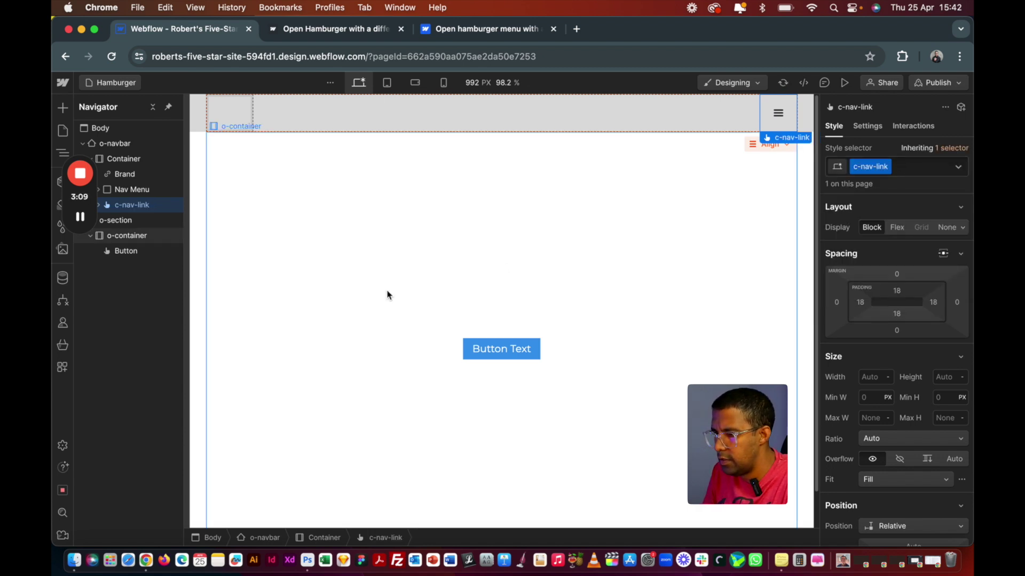
{"action": "left_click", "coordinate": [126, 253]}
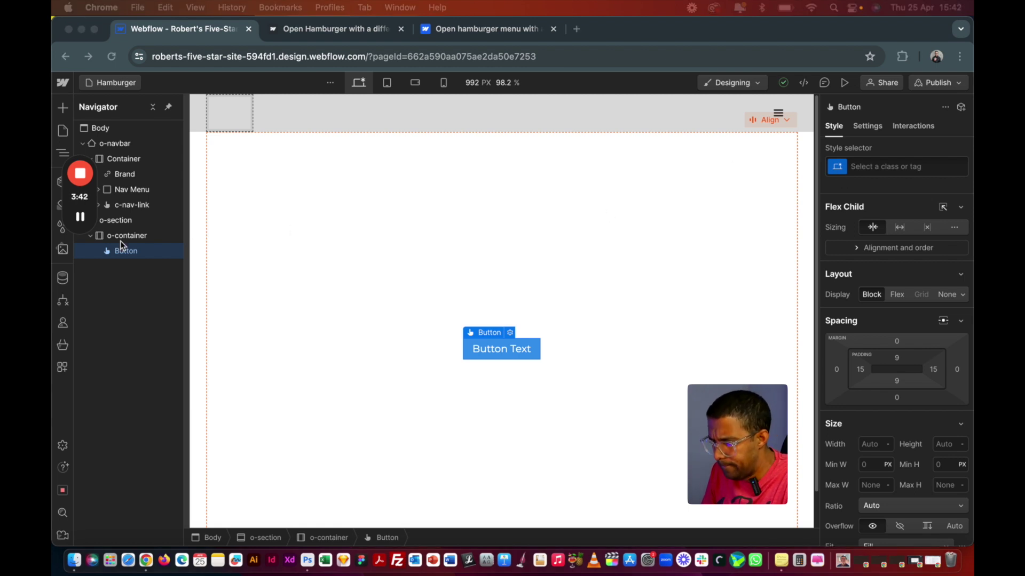
- Apply the existing c-nav-link class to the centered Button
{"action": "left_click", "coordinate": [133, 252]}
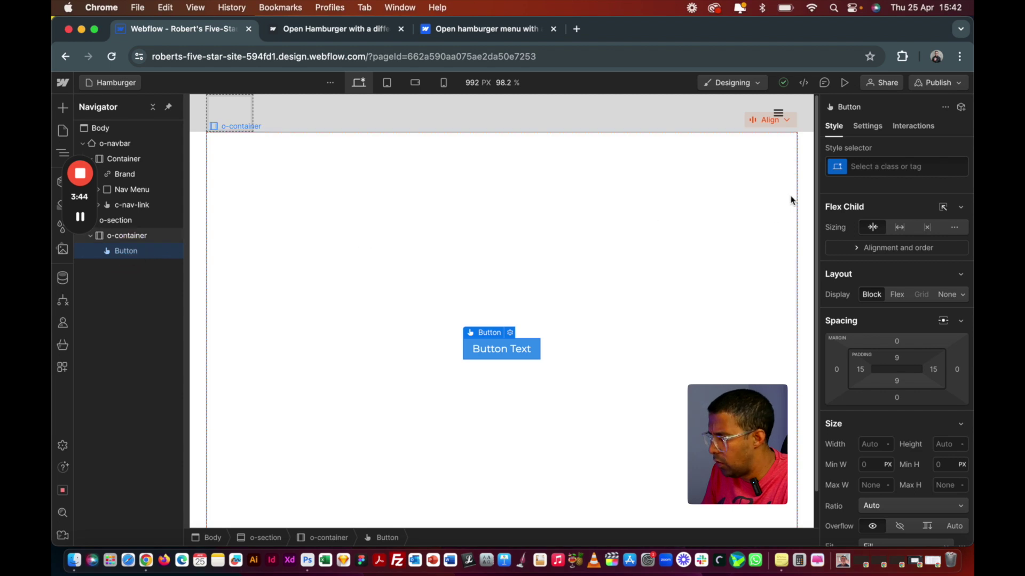
{"action": "left_click", "coordinate": [870, 166]}
{"action": "type", "text": "c-"}
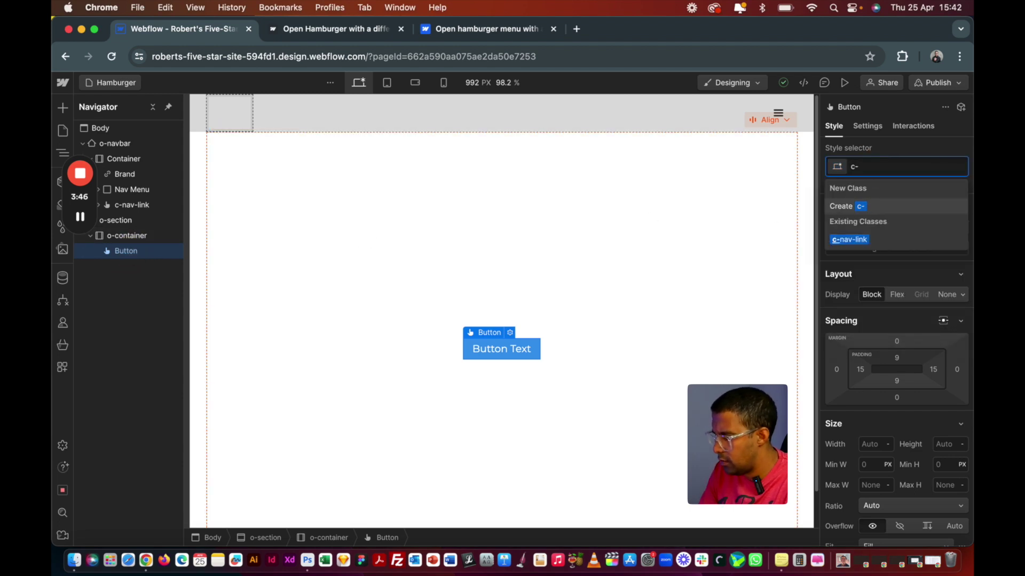
{"action": "type", "text": "ink"}
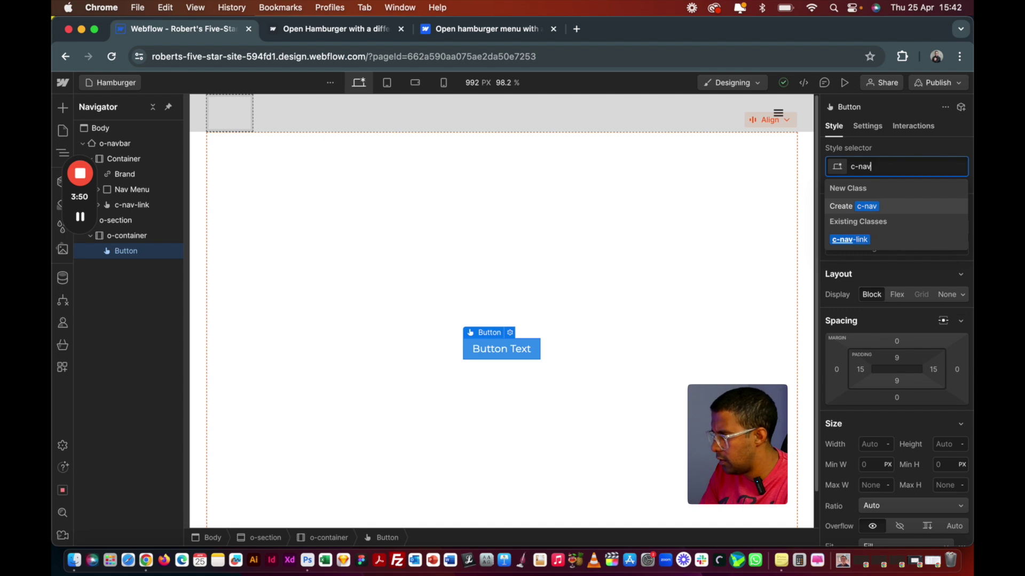
{"action": "type", "text": "ink"}
{"action": "key", "text": "Return"}
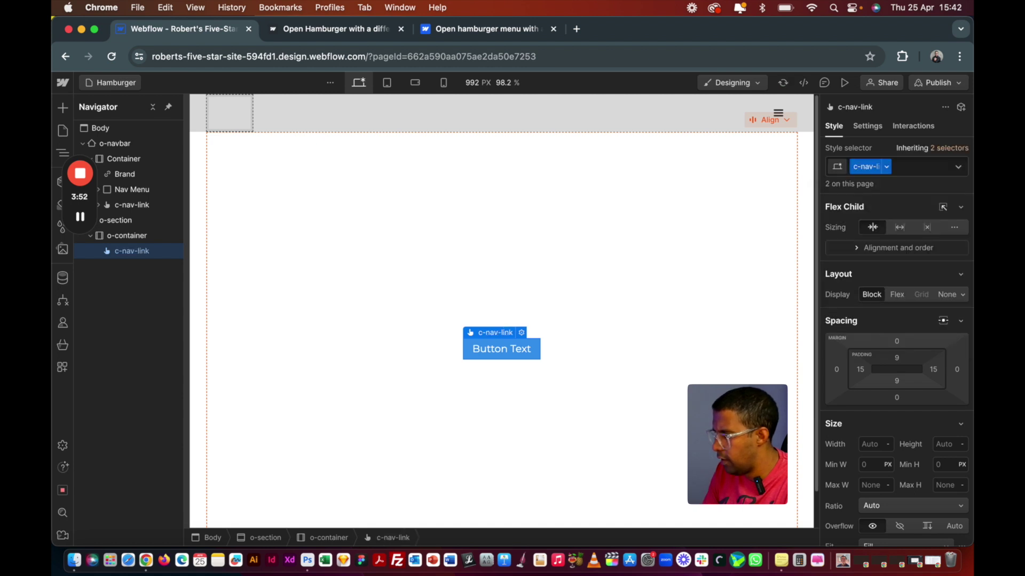
- On the Menu Button, replace c-nav-link with a new c-hamburger class
{"action": "left_click", "coordinate": [132, 205]}
{"action": "left_click", "coordinate": [901, 166]}
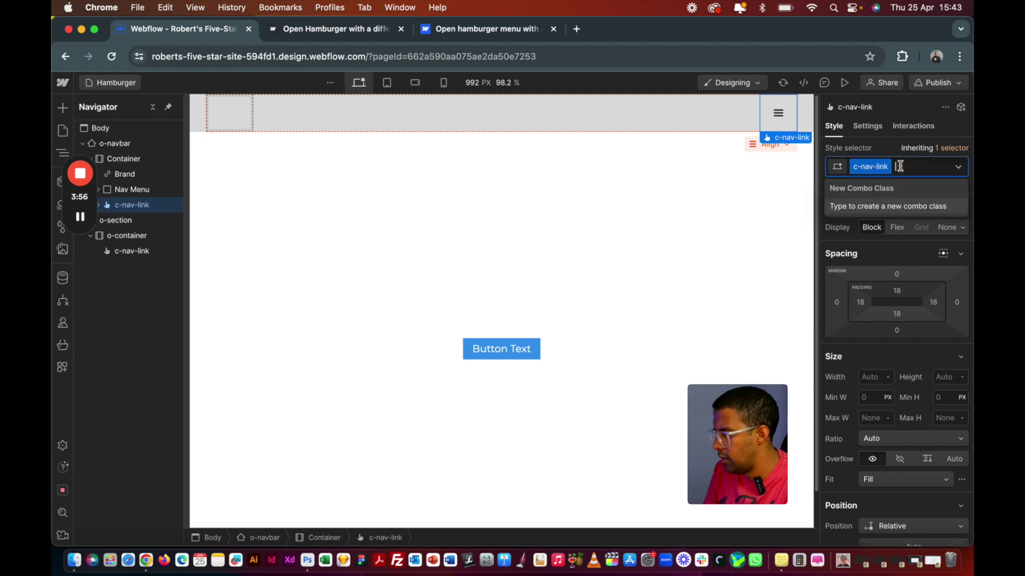
{"action": "key", "text": "BackSpace"}
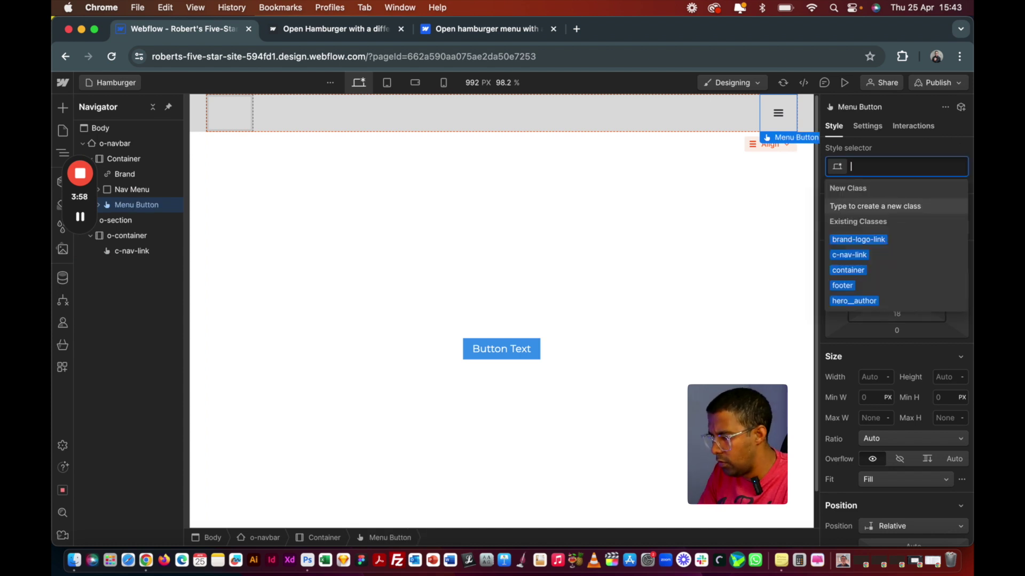
{"action": "type", "text": "c-"}
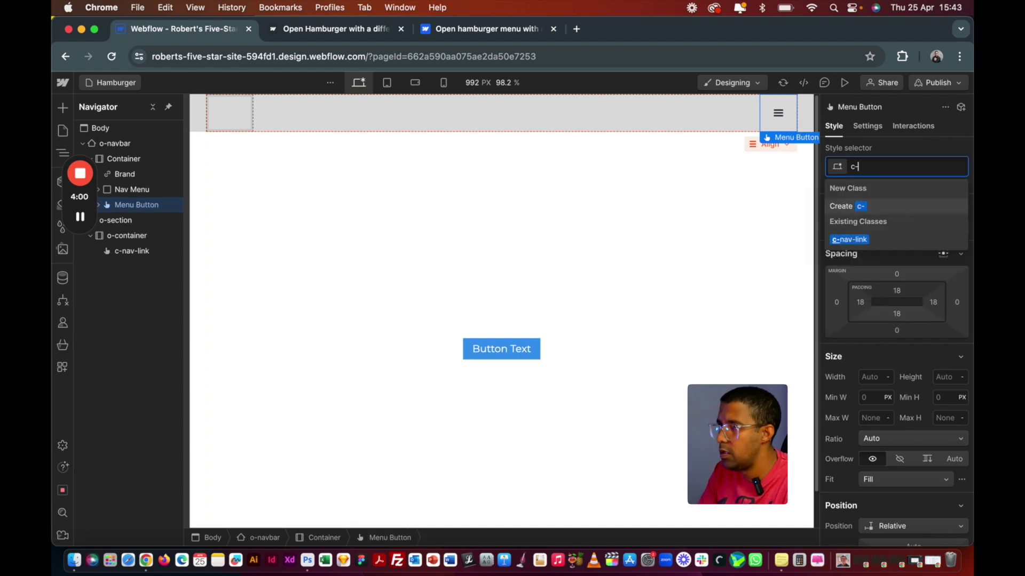
{"action": "type", "text": "hambur"}
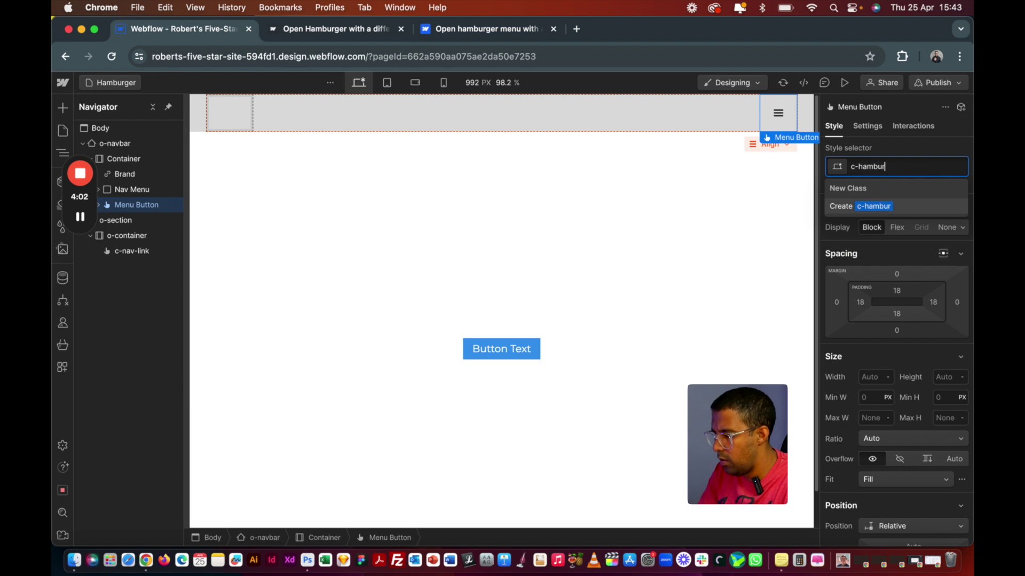
{"action": "type", "text": "ger"}
{"action": "key", "text": "Return"}
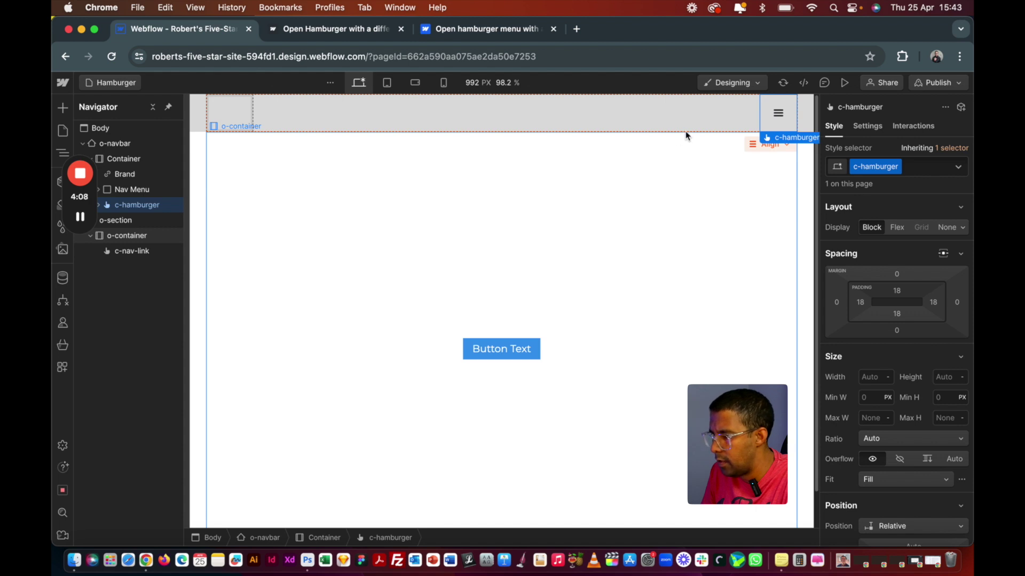
{"action": "left_click", "coordinate": [844, 82]}
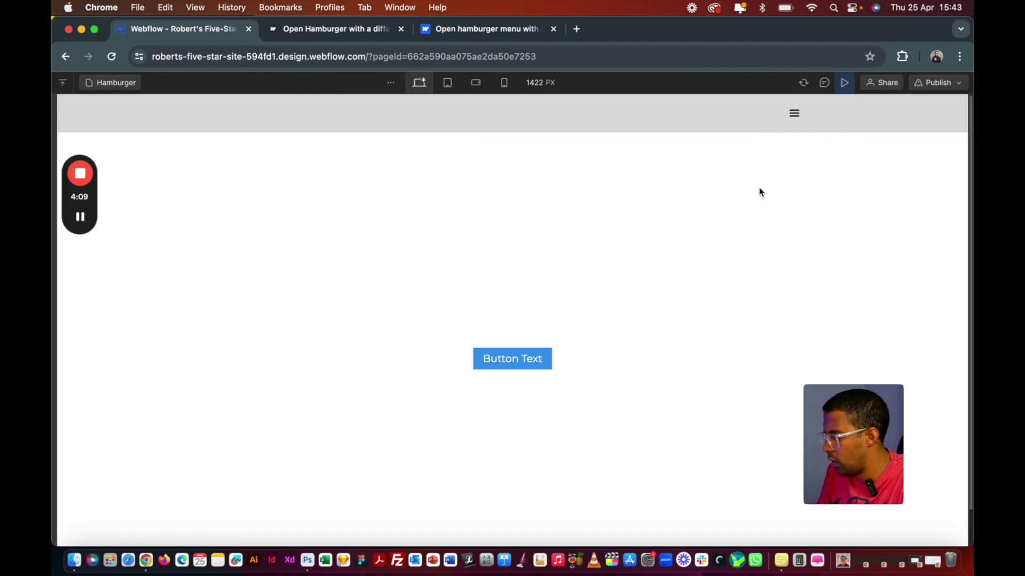
{"action": "left_click", "coordinate": [796, 116]}
{"action": "left_click", "coordinate": [796, 118]}
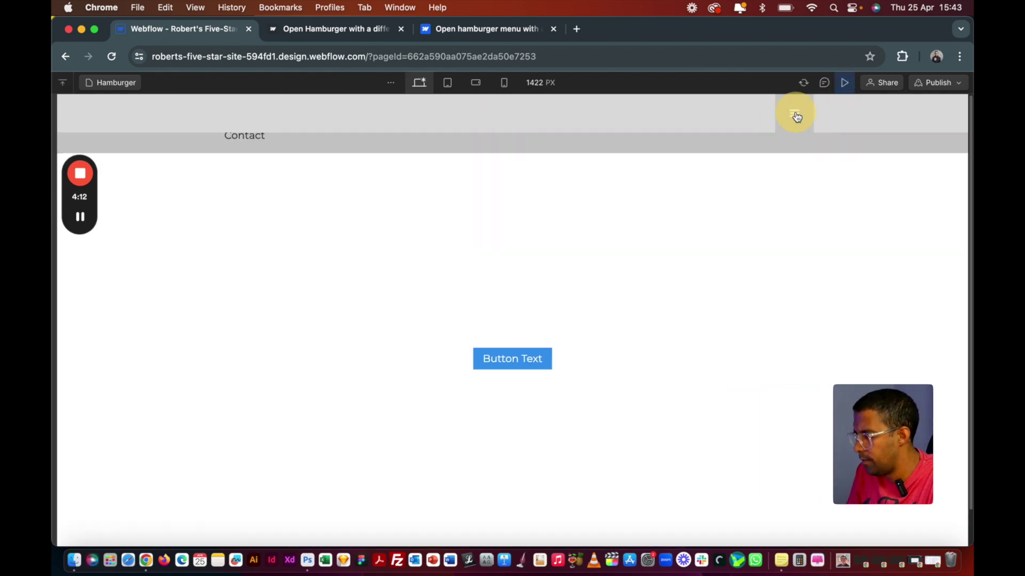
{"action": "left_click", "coordinate": [795, 116]}
{"action": "left_click", "coordinate": [846, 83]}
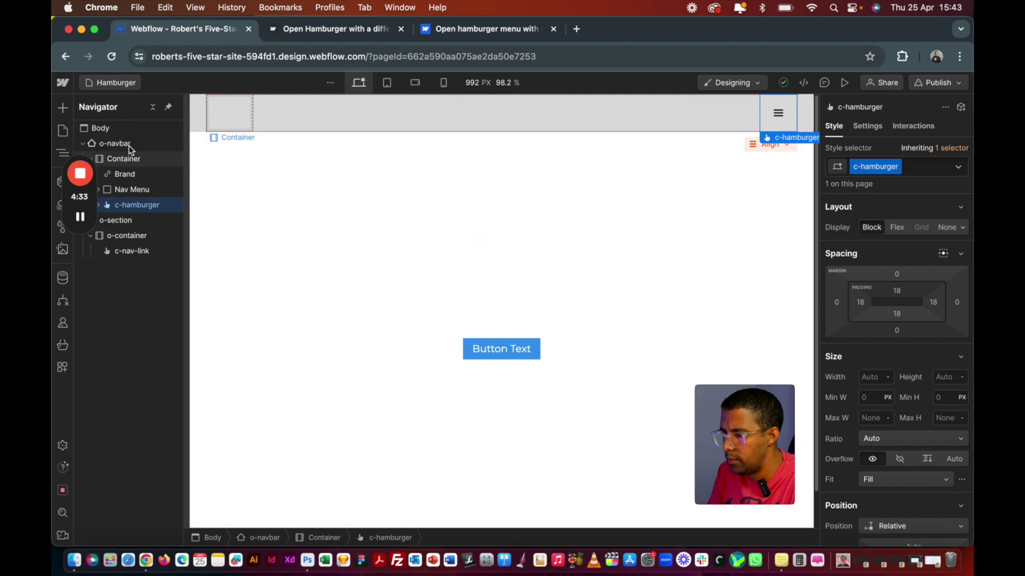
- Paste the jQuery script into the Hamburger page's Before </body> code and save
{"action": "left_click", "coordinate": [63, 131]}
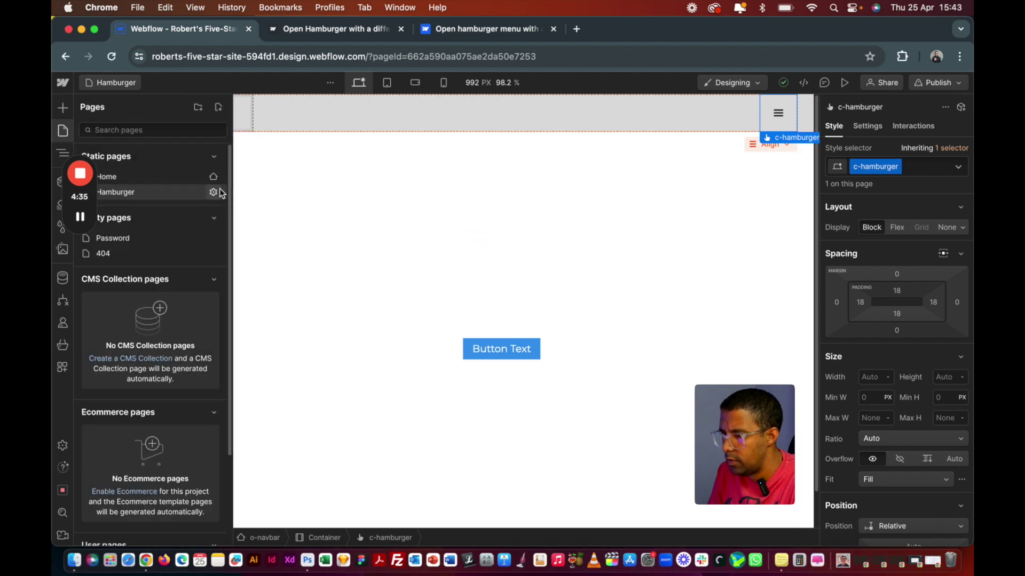
{"action": "left_click", "coordinate": [214, 192]}
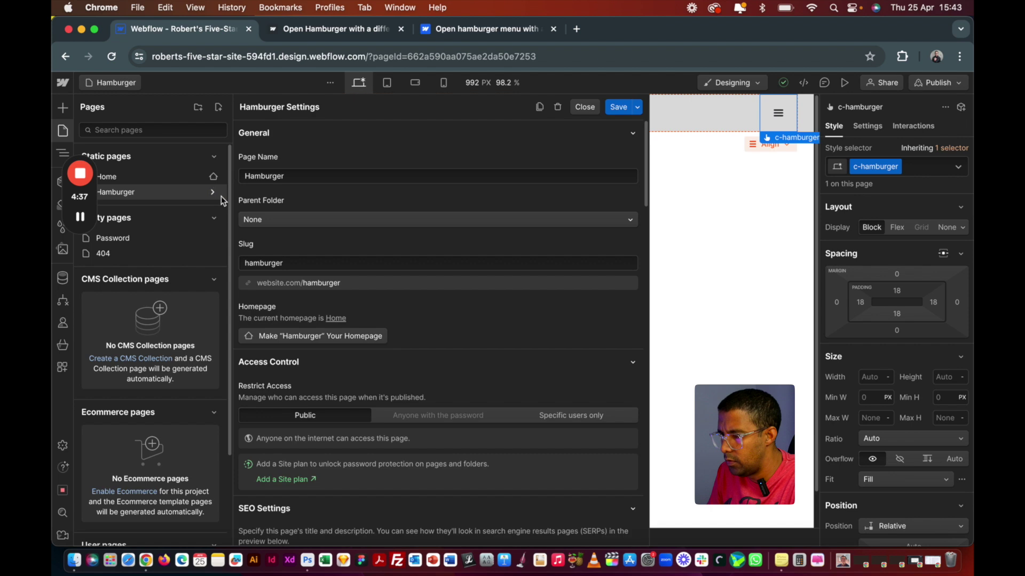
{"action": "scroll", "coordinate": [448, 265], "scroll_direction": "down", "scroll_amount": 5}
{"action": "scroll", "coordinate": [433, 265], "scroll_direction": "down", "scroll_amount": 5}
{"action": "scroll", "coordinate": [432, 264], "scroll_direction": "down", "scroll_amount": 5}
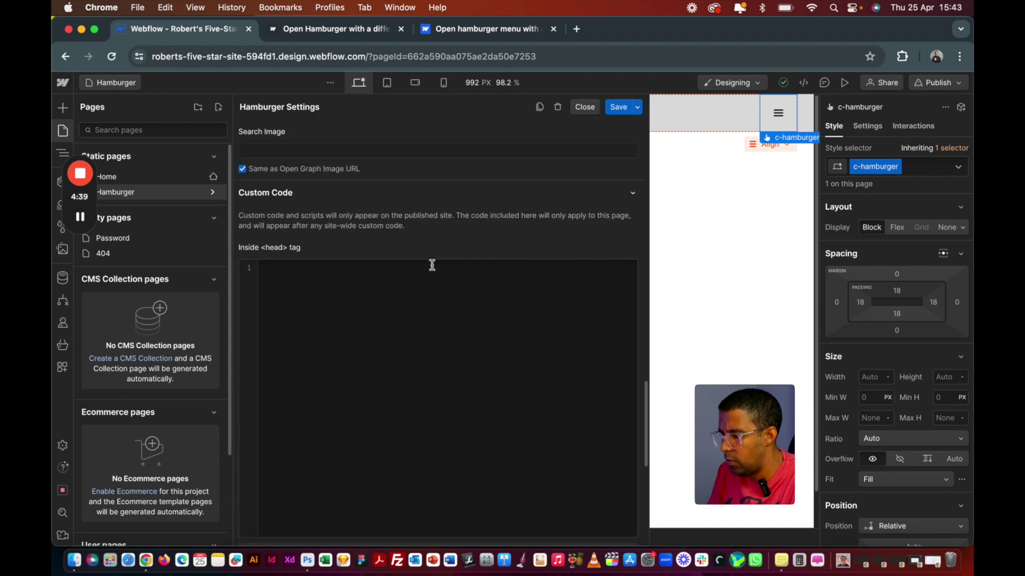
{"action": "scroll", "coordinate": [432, 265], "scroll_direction": "down", "scroll_amount": 3}
{"action": "scroll", "coordinate": [430, 265], "scroll_direction": "down", "scroll_amount": 3}
{"action": "left_click", "coordinate": [337, 270]}
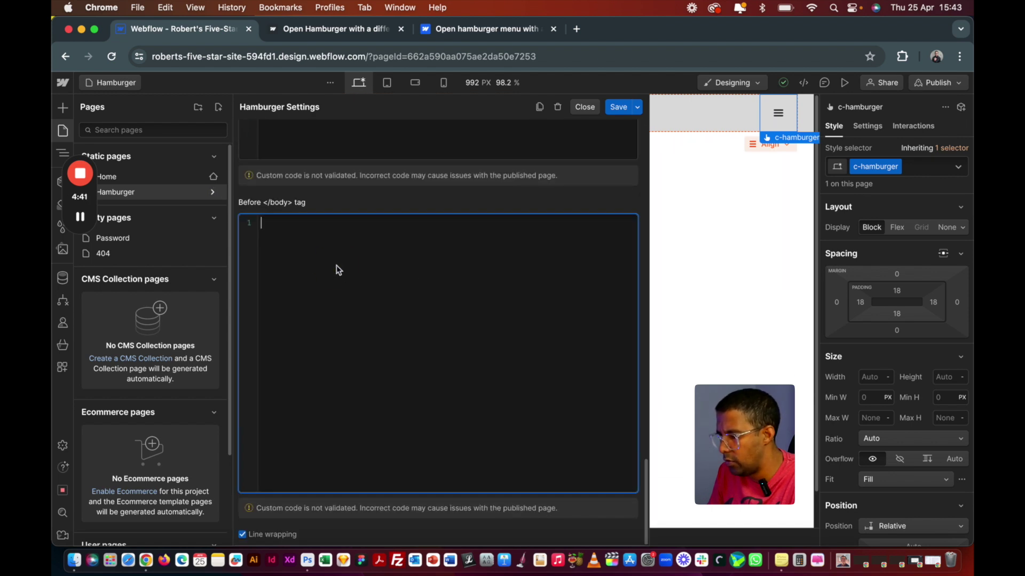
{"action": "type", "text": "<script>   $(document).ready(function() {     $('.c-nav-link').on('click', function(){       $('.c-hamburger').click();     })   }); </script>"}
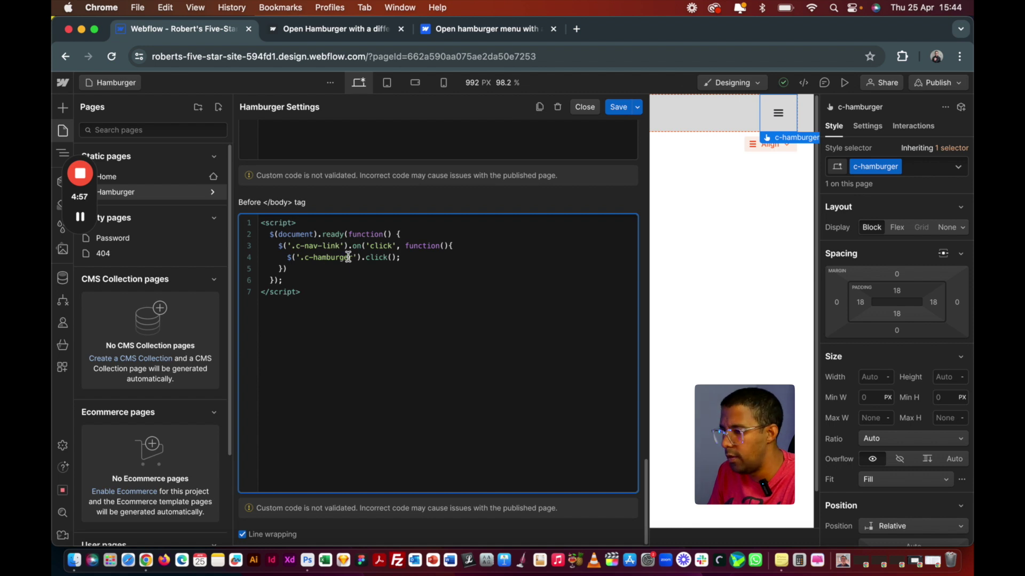
{"action": "left_click", "coordinate": [615, 109]}
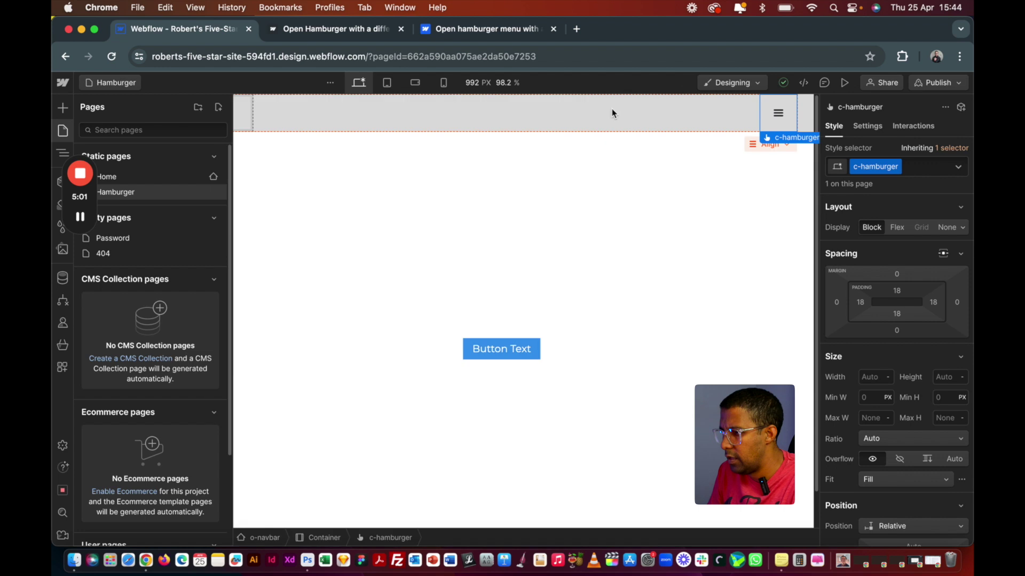
- Close page settings, publish to the webflow.io staging domain, and open the live Hamburger page
{"action": "left_click", "coordinate": [669, 269]}
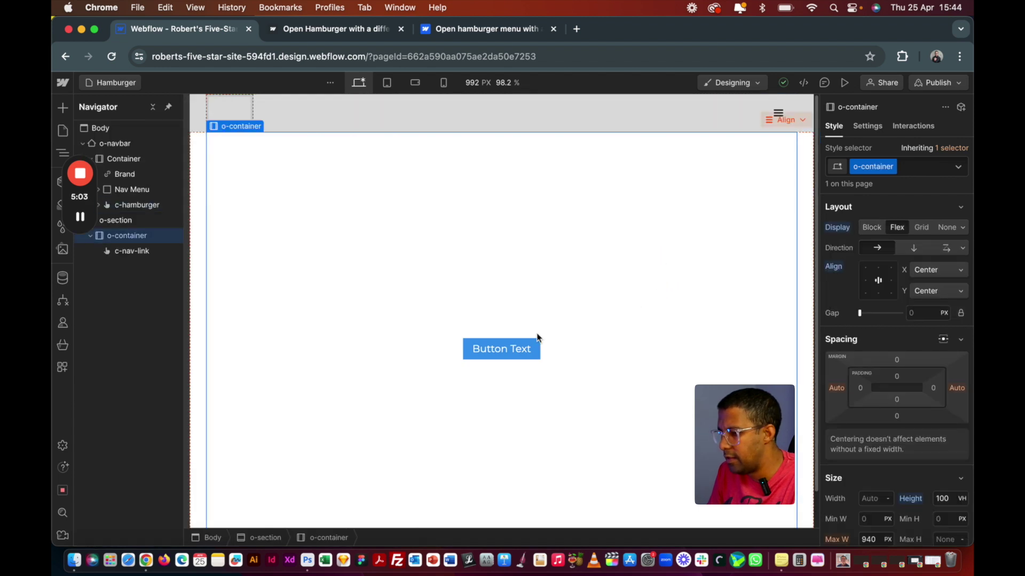
{"action": "left_click", "coordinate": [957, 86]}
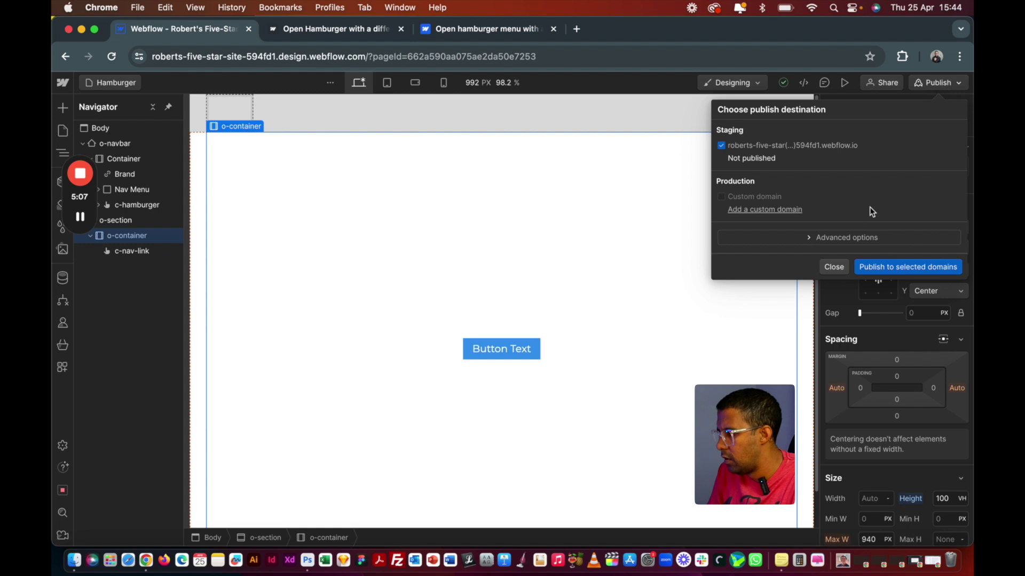
{"action": "left_click", "coordinate": [923, 272]}
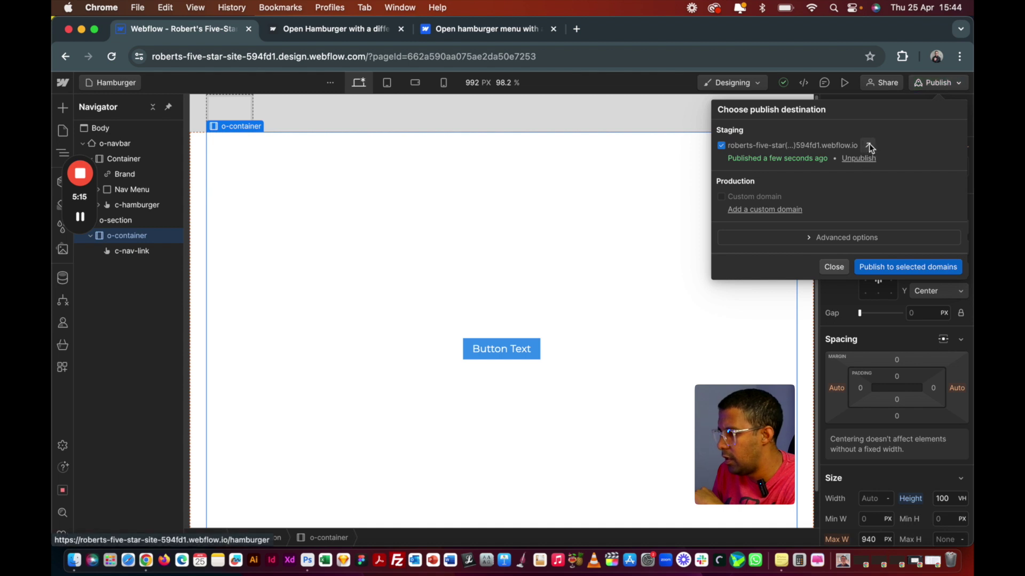
{"action": "left_click", "coordinate": [869, 145]}
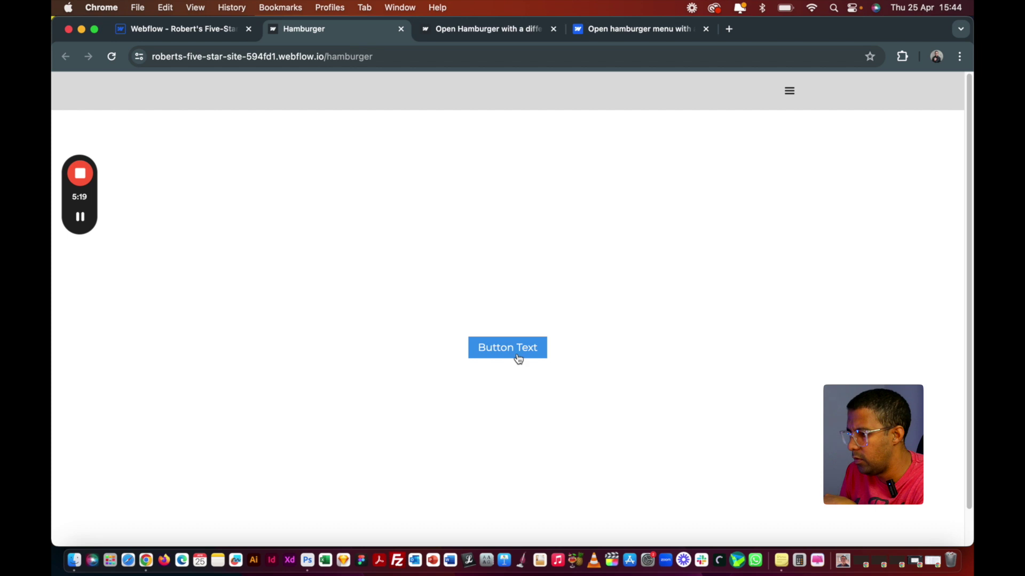
- Toggle the live navbar menu with Button Text and the hamburger icon, then go to the Open Hamburger demo
{"action": "left_click", "coordinate": [507, 347]}
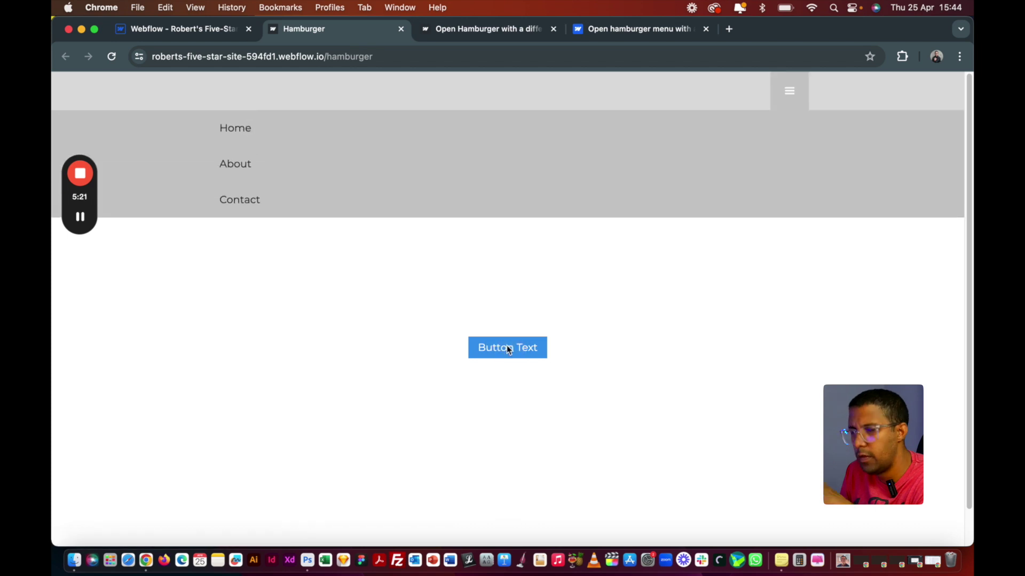
{"action": "left_click", "coordinate": [511, 351]}
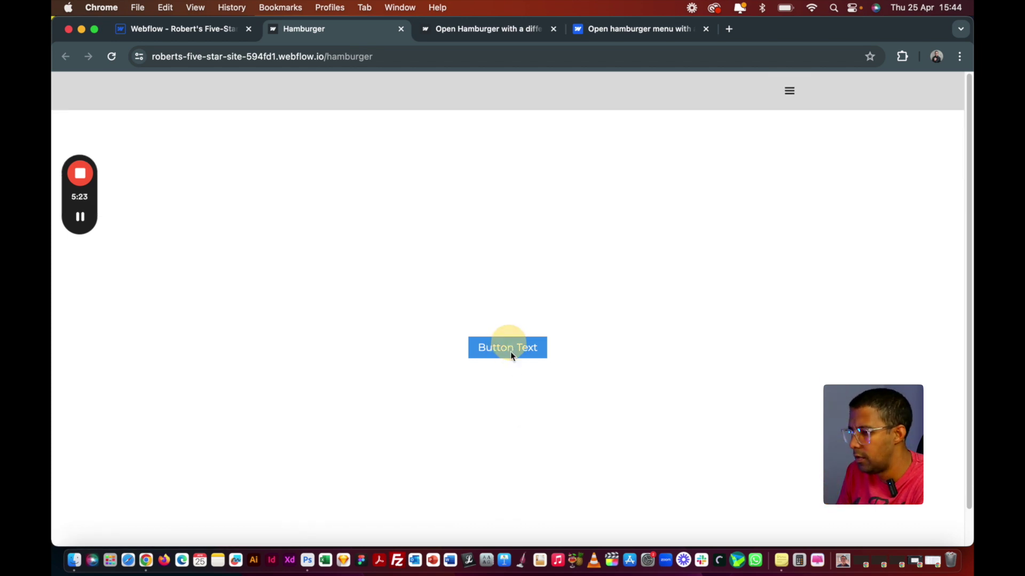
{"action": "left_click", "coordinate": [519, 358]}
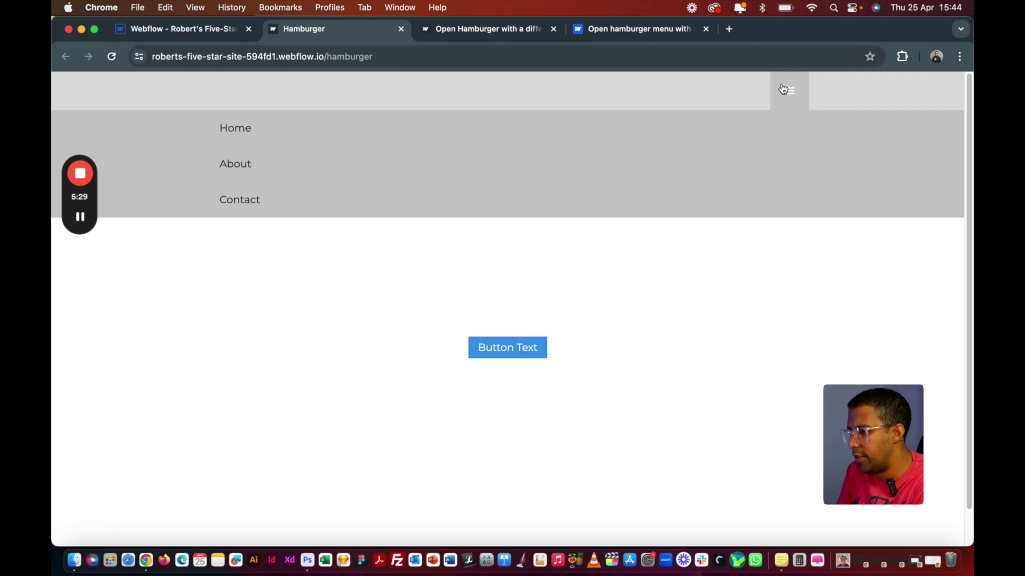
{"action": "left_click", "coordinate": [796, 100]}
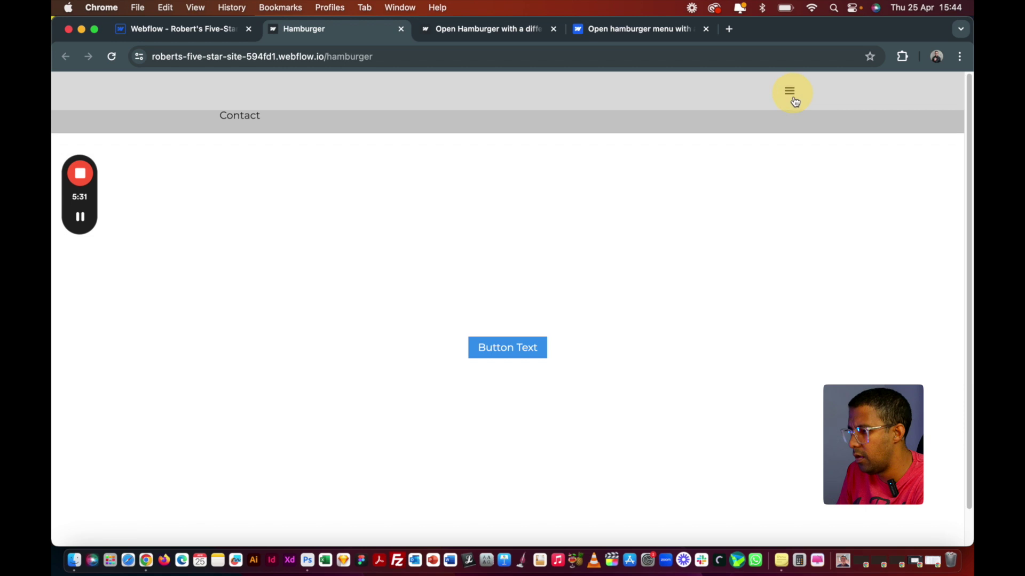
{"action": "left_click", "coordinate": [507, 349]}
{"action": "left_click", "coordinate": [512, 348]}
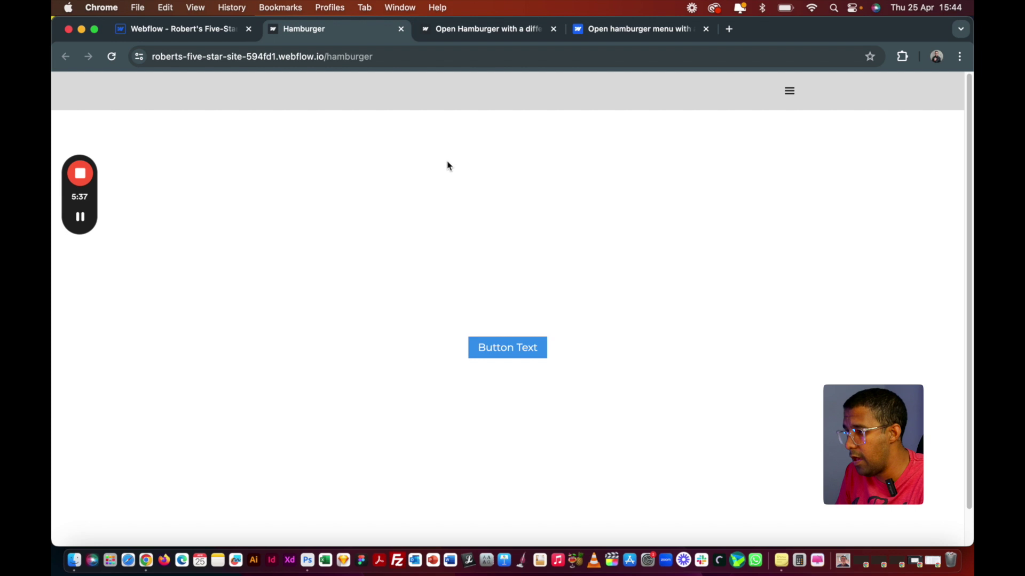
{"action": "left_click", "coordinate": [478, 32]}
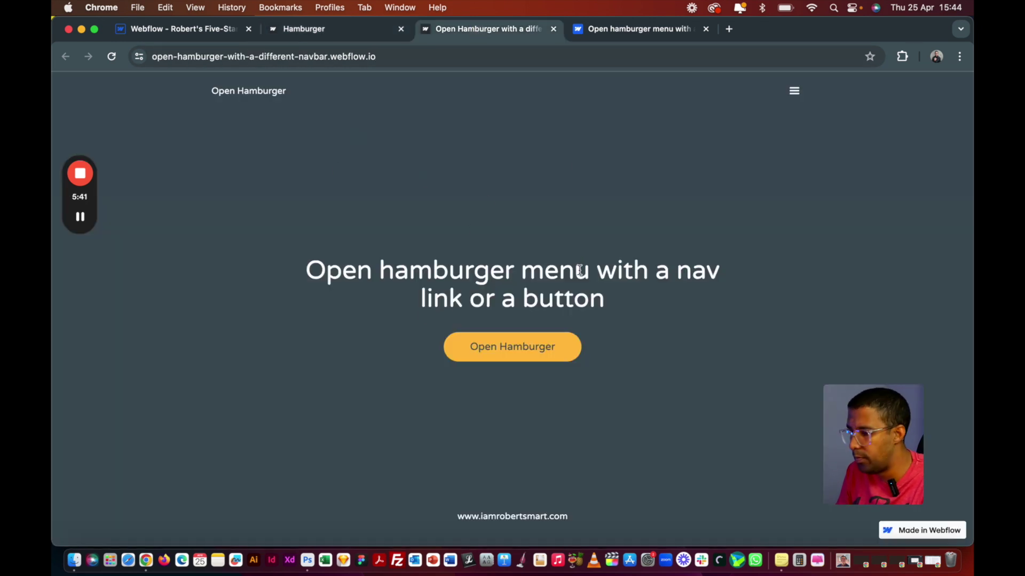
- Toggle the demo's menu with Open Hamburger, then view its Made in Webflow showcase page
{"action": "left_click", "coordinate": [509, 349]}
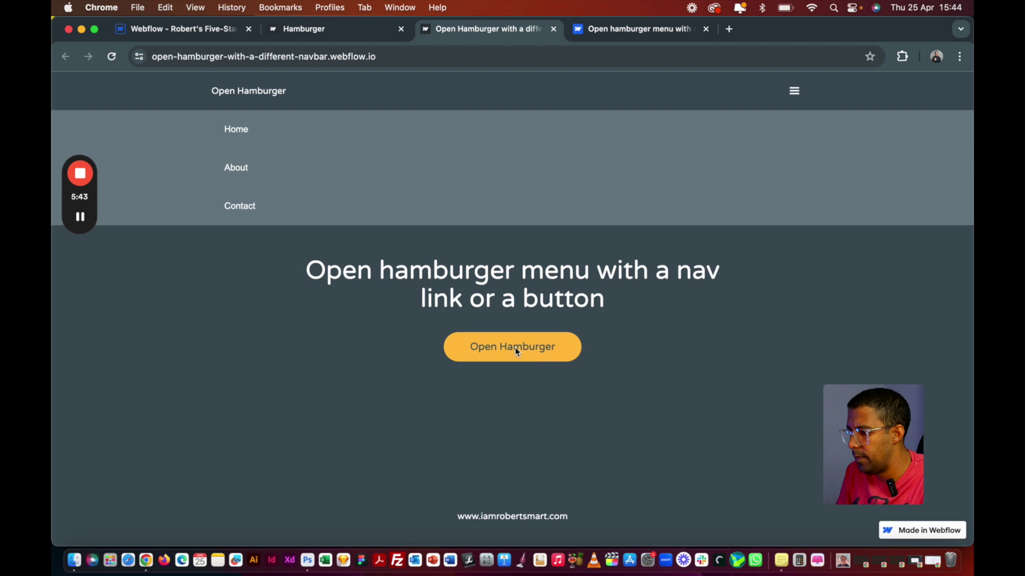
{"action": "left_click", "coordinate": [513, 349]}
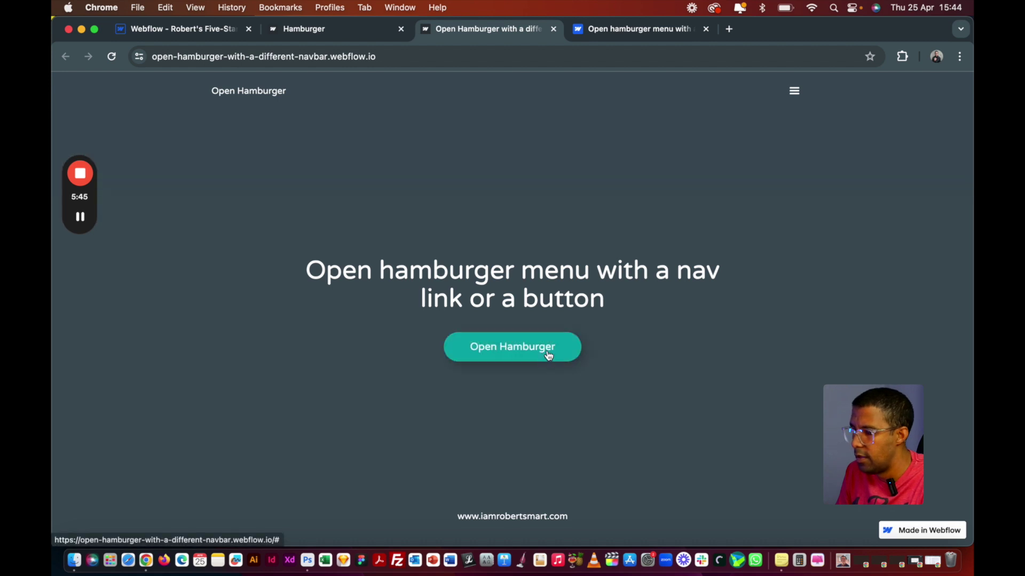
{"action": "left_click", "coordinate": [504, 347]}
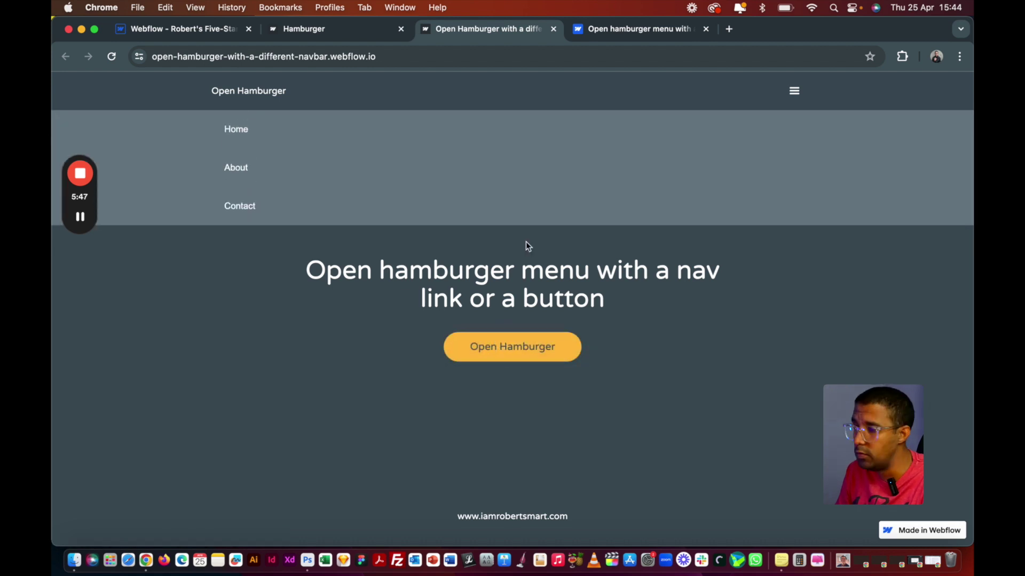
{"action": "left_click", "coordinate": [643, 30]}
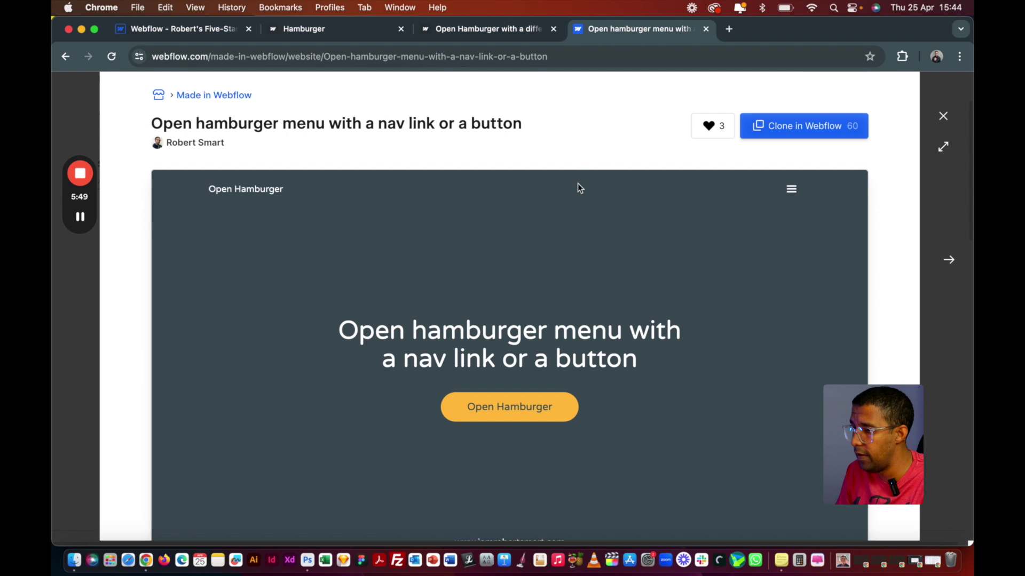